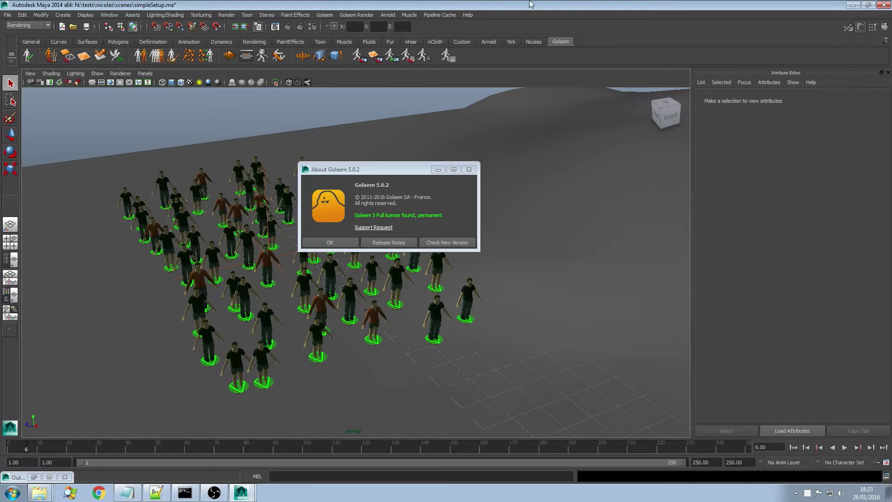
Dismiss the About Golaem box, select the ground plane and orbit closer to the crowd
left_click(329, 243)
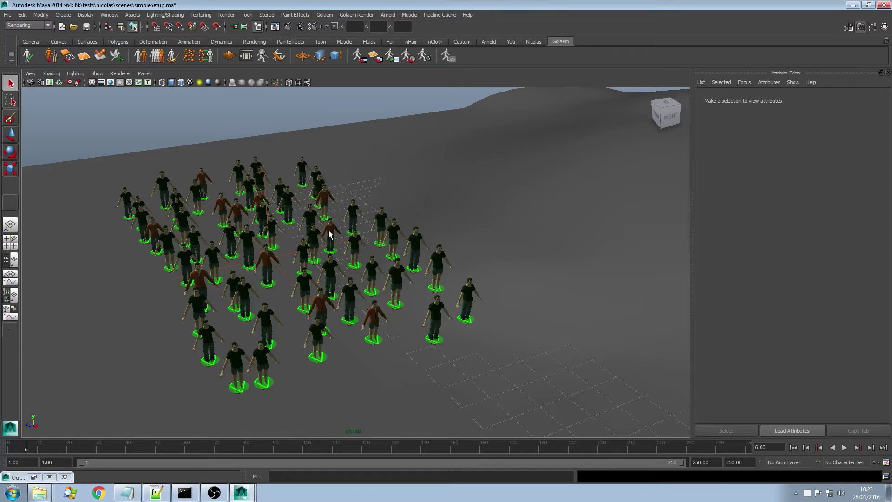
left_click(533, 216)
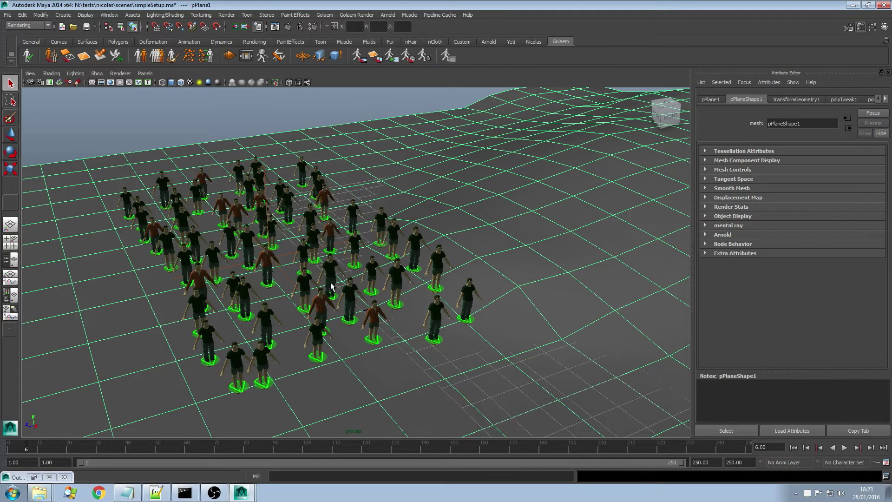
left_click_drag(327, 299, 405, 252, "alt")
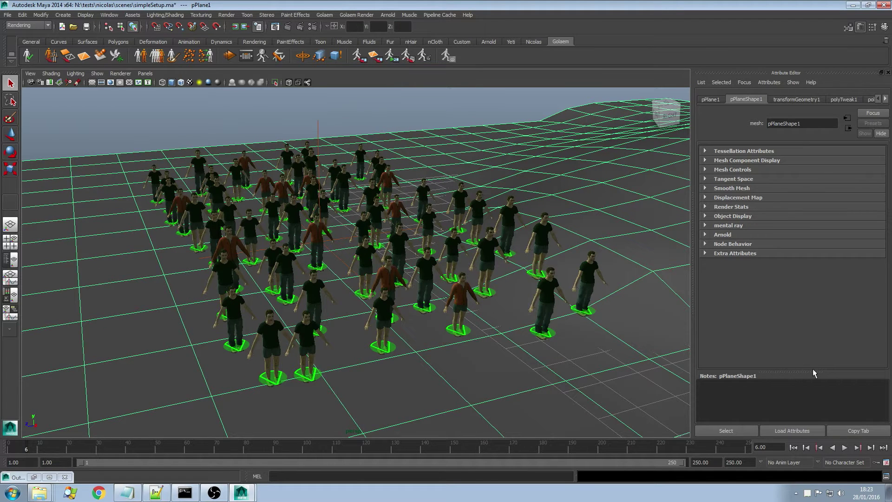
Play the standing crowd simulation from the start and stop at frame 64
left_click(794, 447)
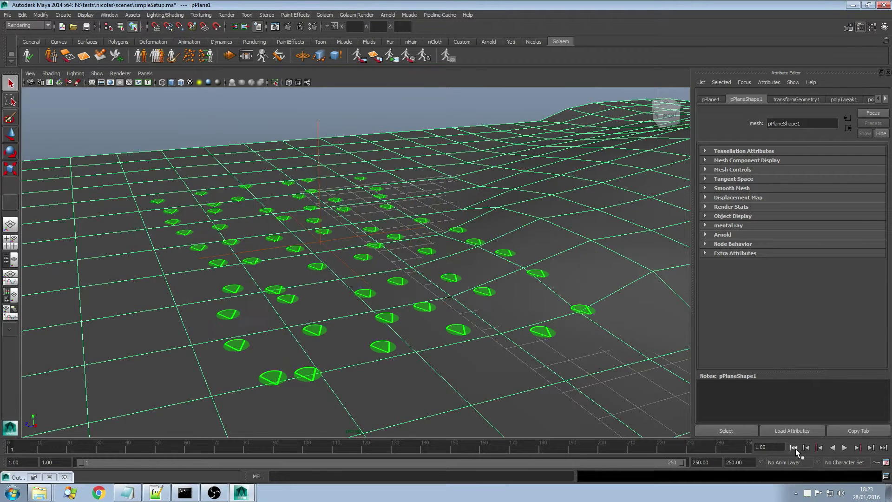
left_click(845, 447)
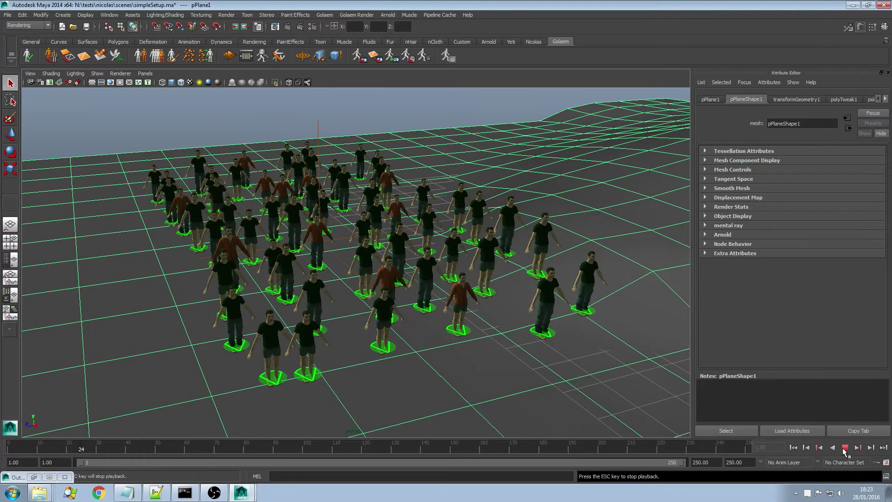
left_click(845, 448)
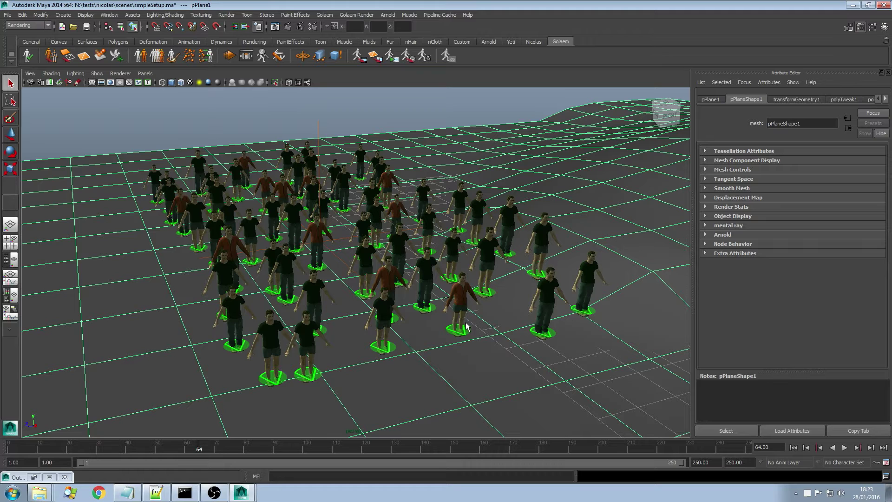
Open the Behavior Editor on entityTypeContainerShape1, showing only start and end nodes
left_click(246, 56)
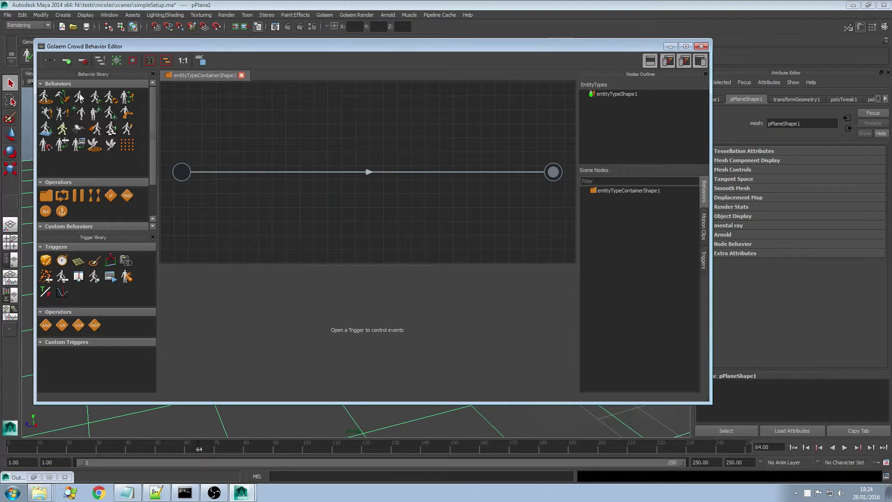
Add a Motion behavior with the CMAN_WalkNormal_Leftfoot clip and Start Percent Max 0.548
left_click_drag(79, 98, 297, 174)
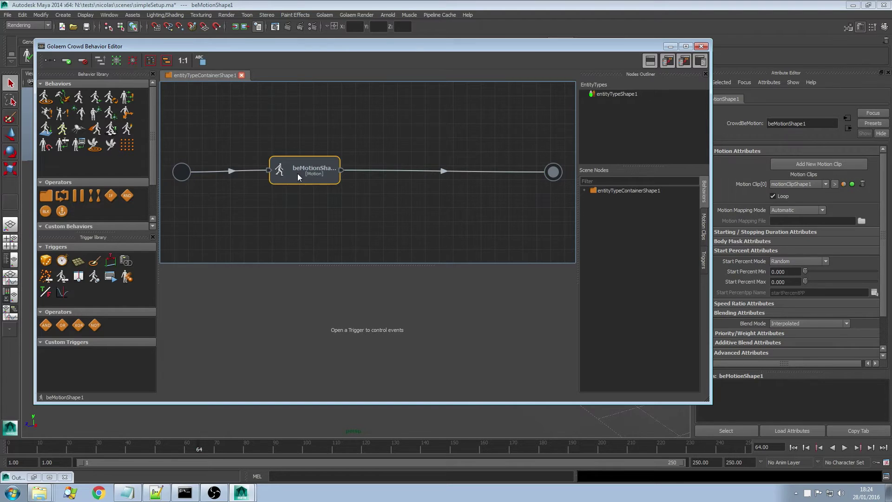
double_click(297, 174)
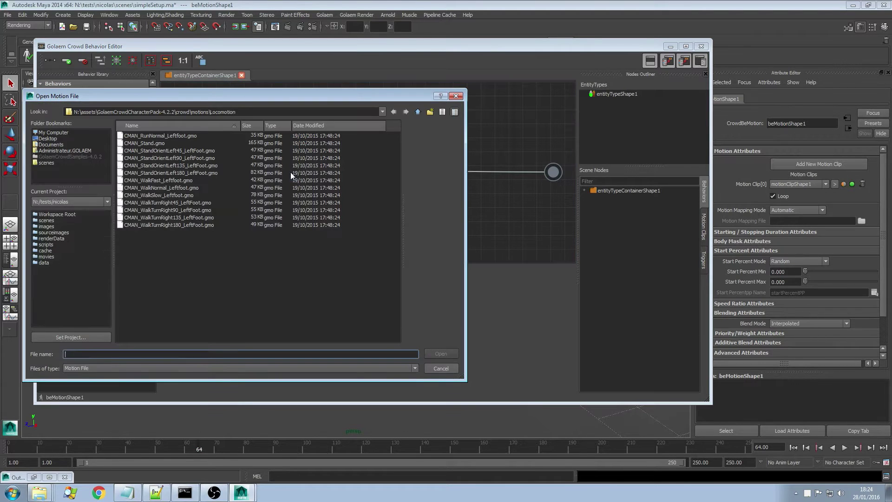
double_click(166, 187)
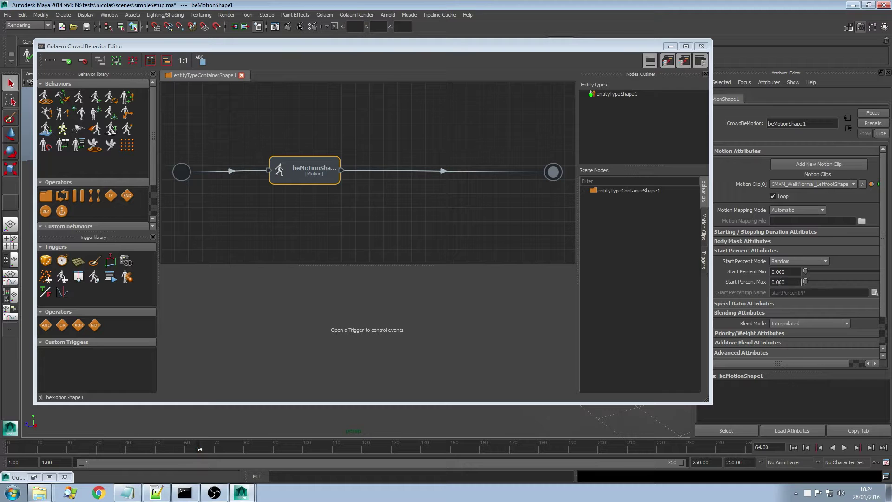
left_click_drag(805, 283, 849, 283)
Minimize the editor and play the walking crowd from frame 1 to frame 109
left_click(671, 46)
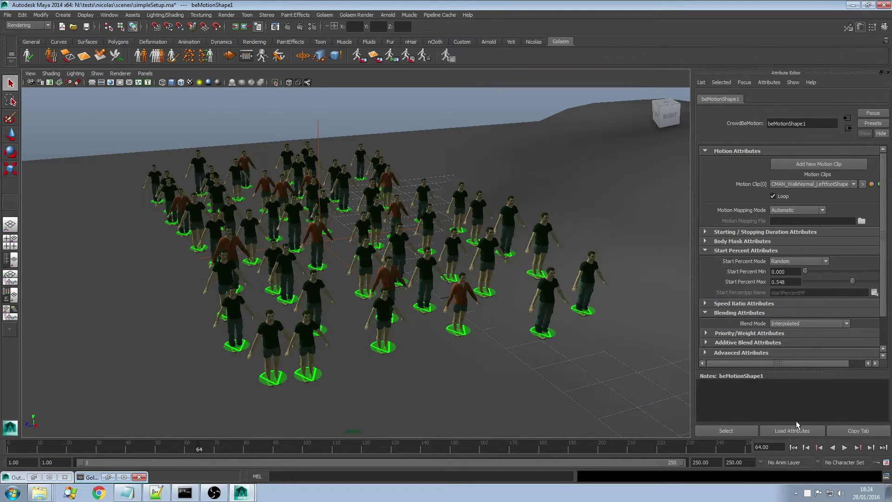
left_click(794, 448)
left_click(845, 448)
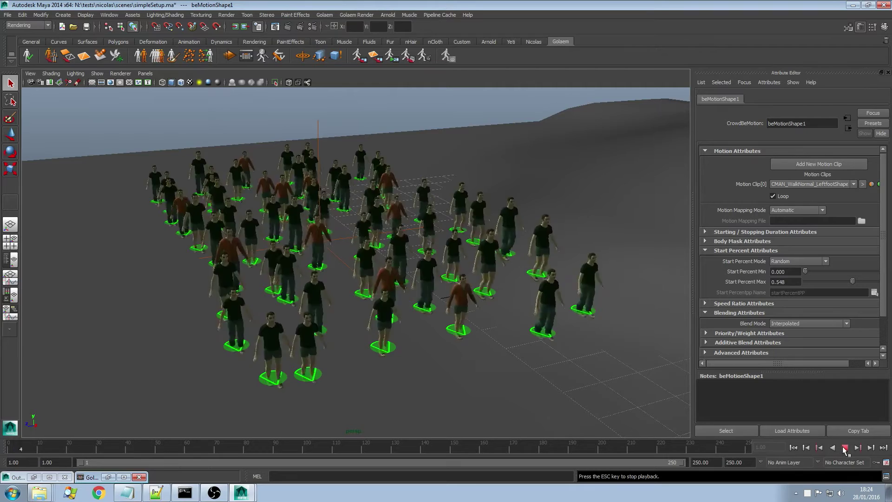
left_click_drag(567, 255, 462, 270, "alt")
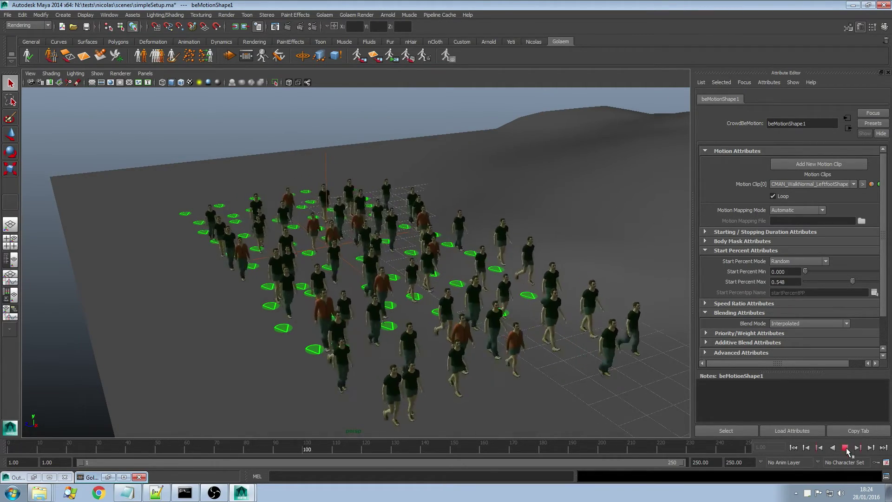
left_click(846, 448)
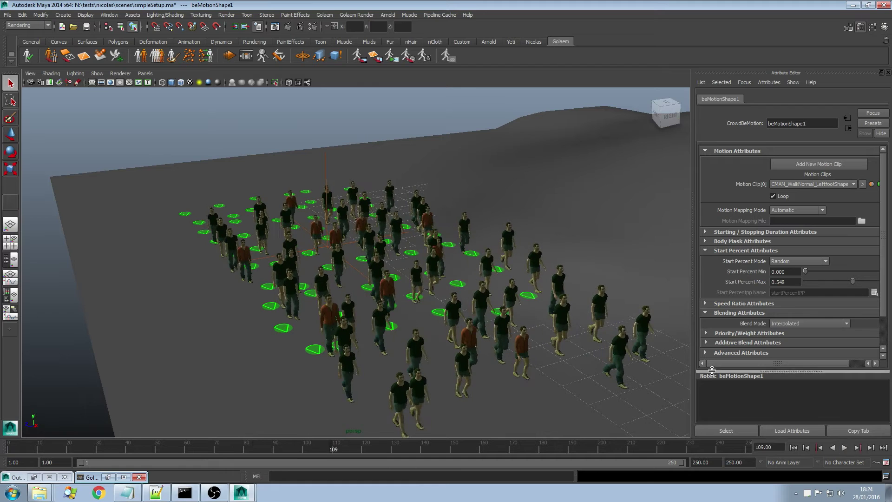
Add a second Motion behavior, beMotionShape2, after the walk node using CMAN_RunNormal_Leftfoot
left_click(246, 56)
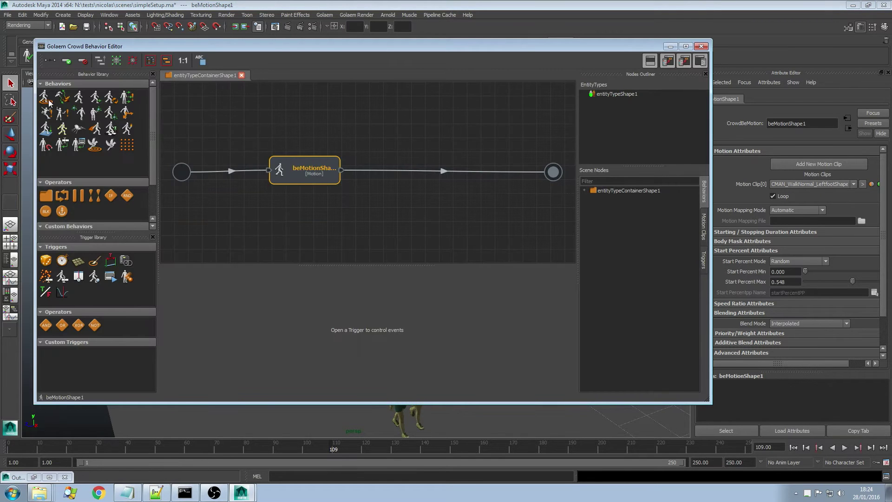
left_click_drag(79, 97, 428, 175)
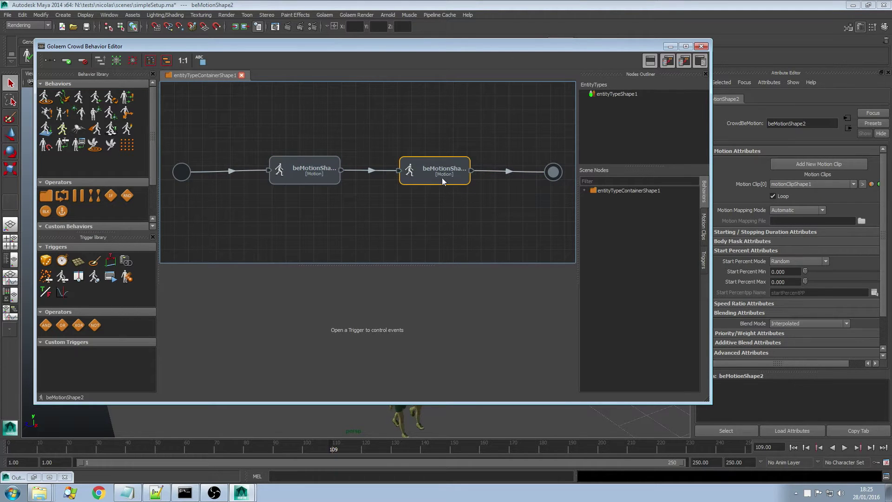
double_click(427, 177)
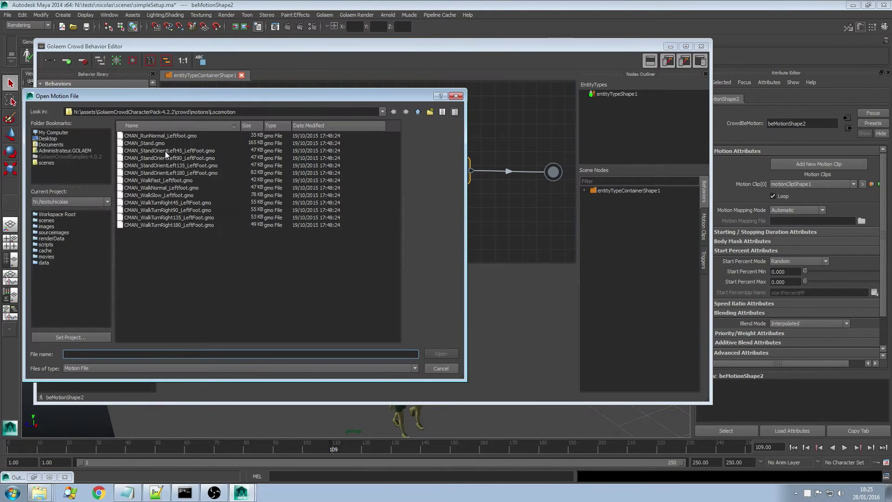
double_click(150, 135)
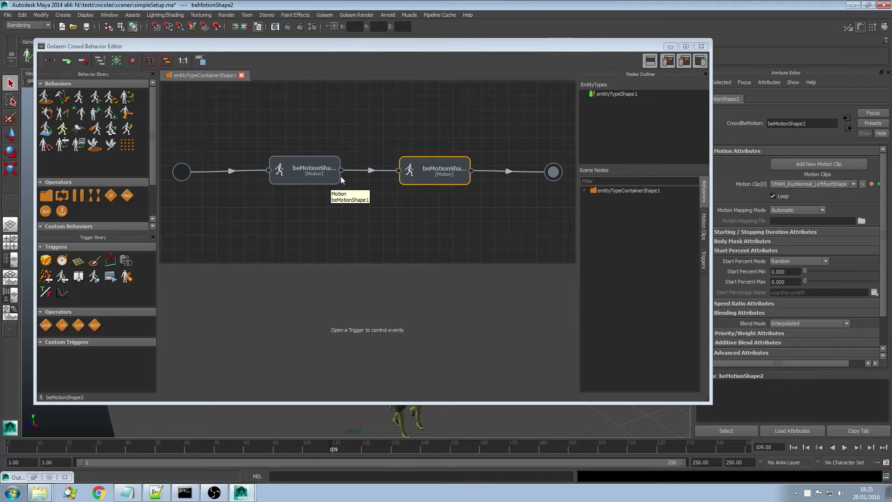
left_click(322, 161)
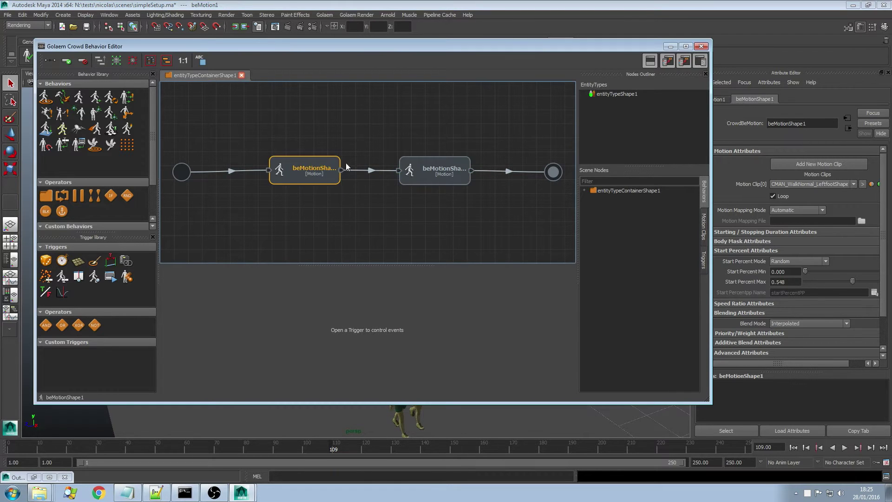
left_click(423, 177)
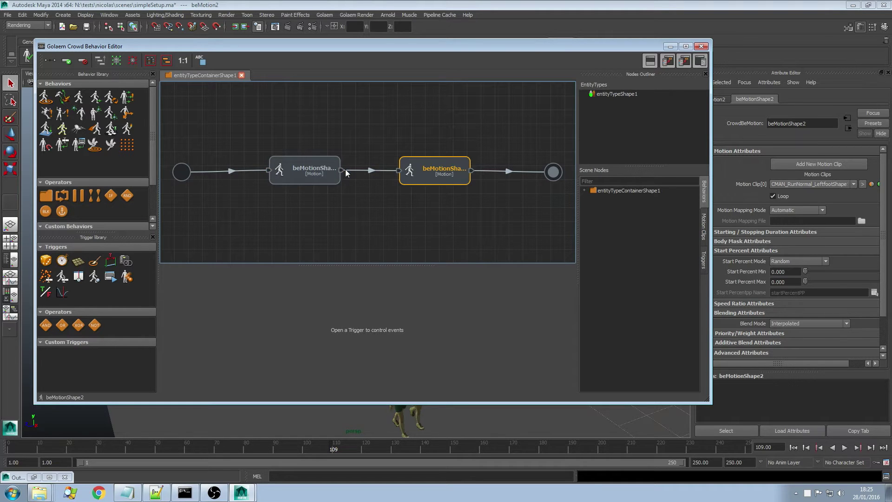
Inspect the walk node's start trigger (True) and its stop trigger graph (False)
double_click(269, 171)
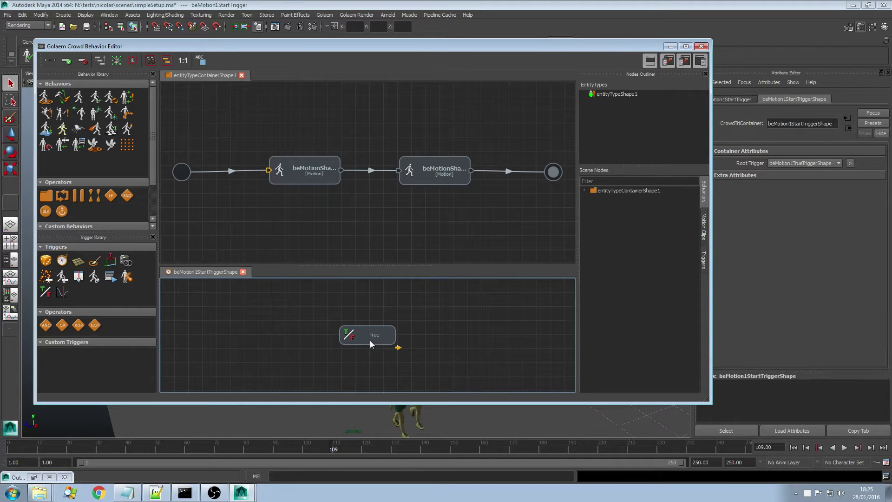
left_click(384, 343)
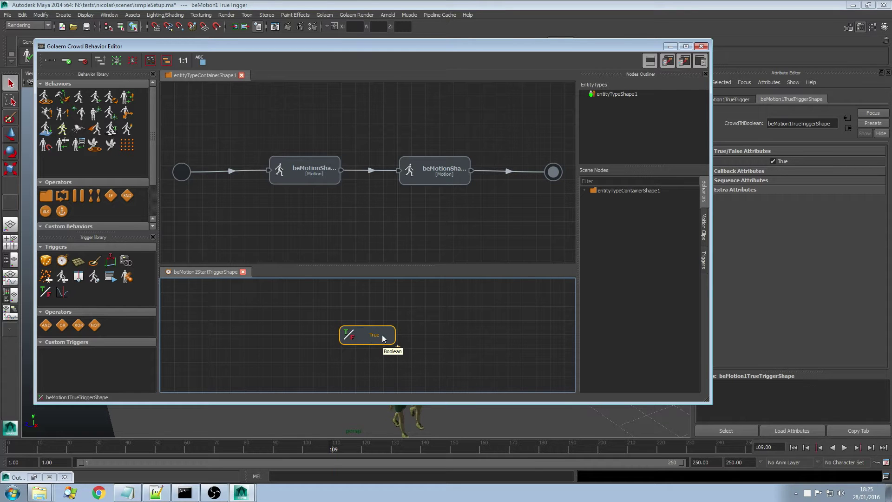
double_click(342, 171)
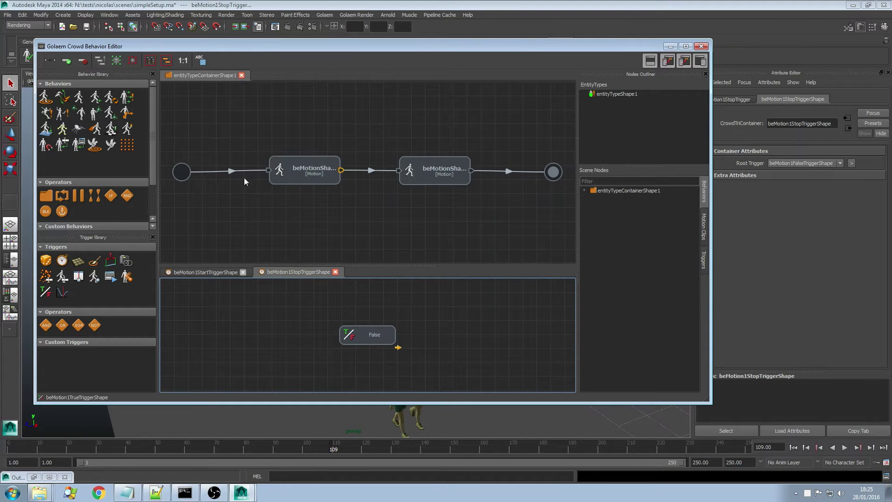
left_click(269, 171)
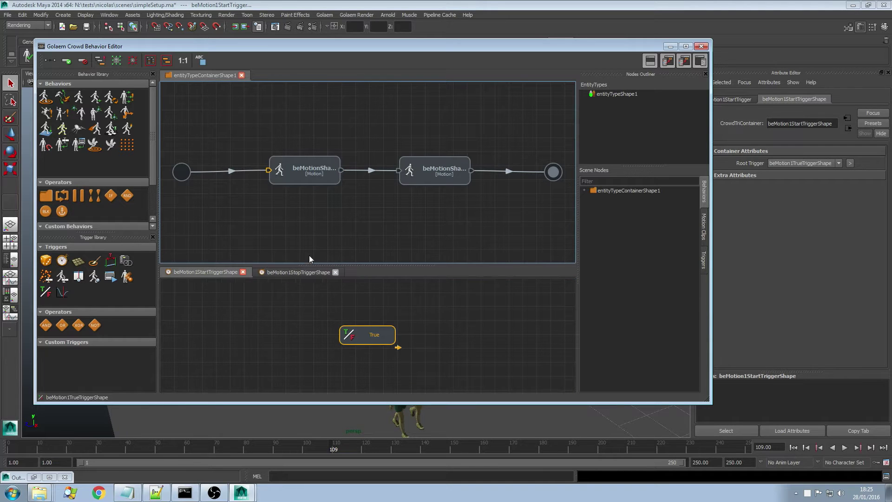
left_click(315, 173)
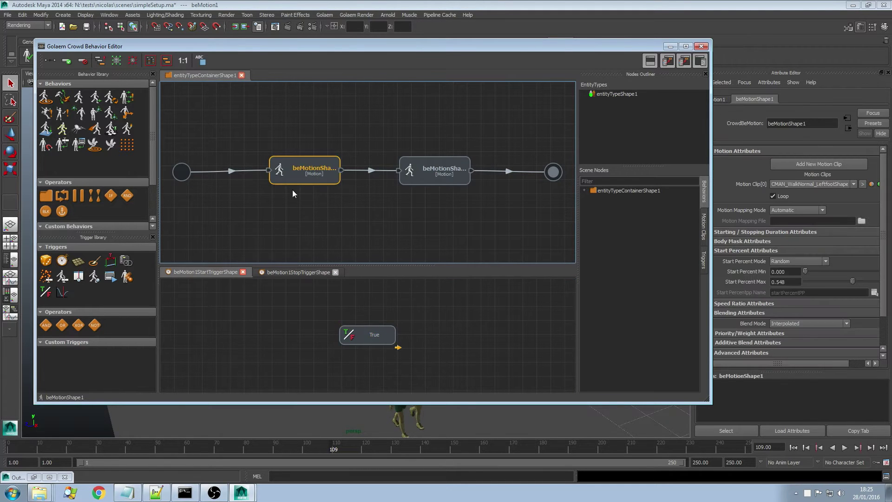
left_click(342, 171)
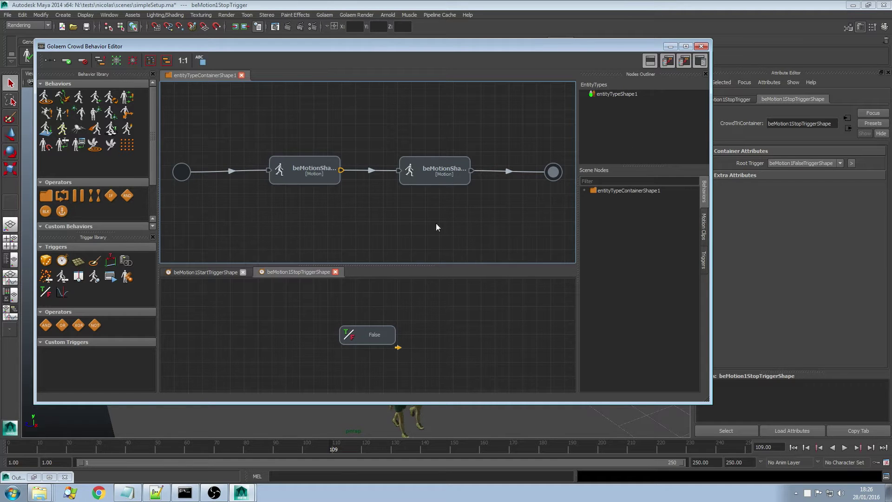
Replay the crowd simulation from the start to frame 97, then reopen the editor
left_click(670, 46)
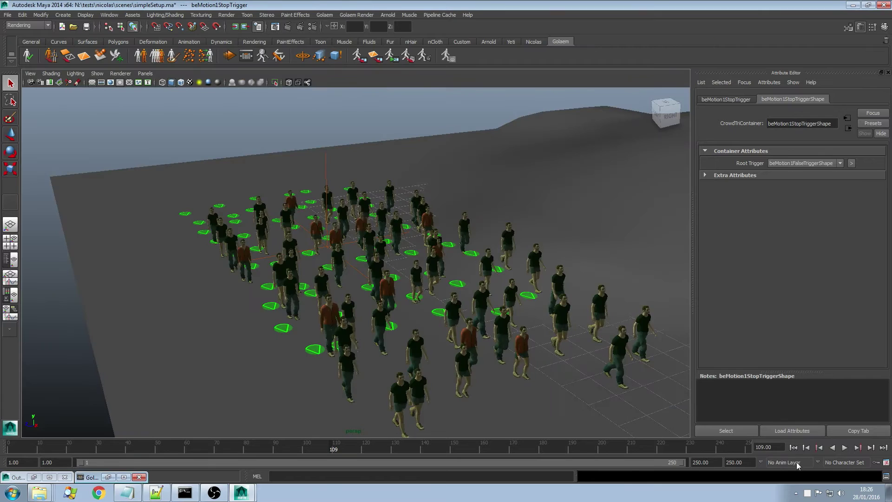
left_click(793, 447)
left_click(845, 447)
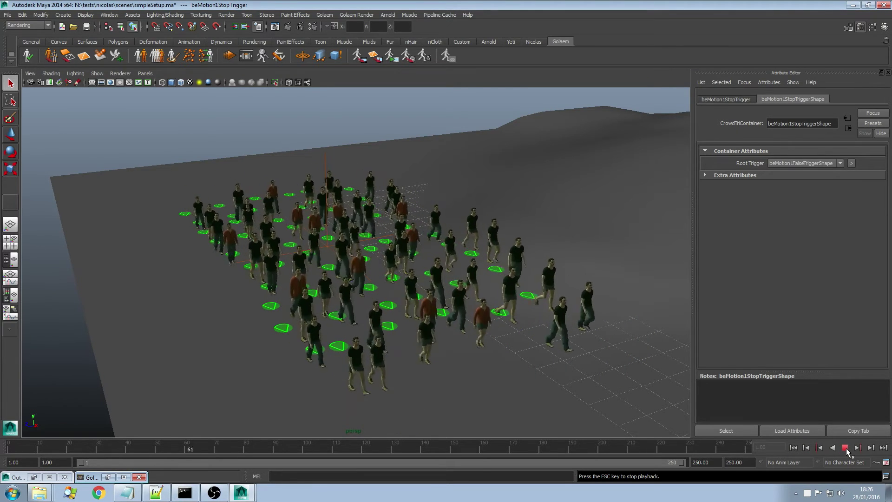
left_click(845, 447)
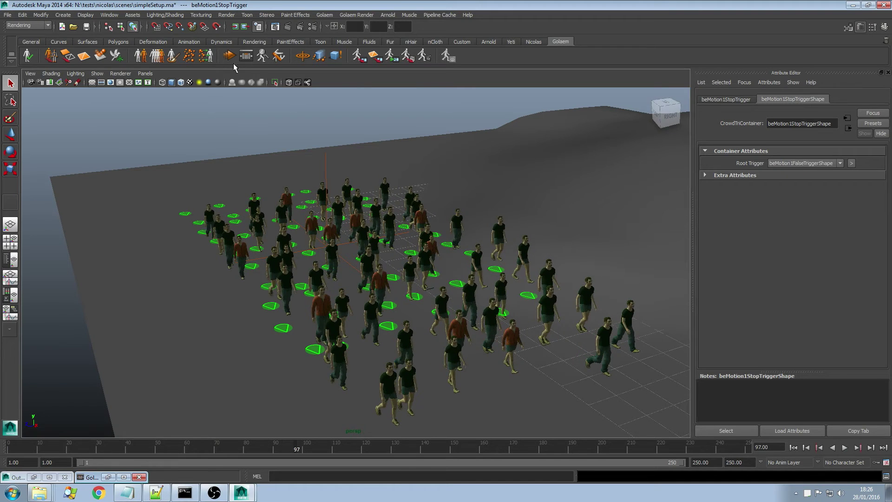
left_click(247, 56)
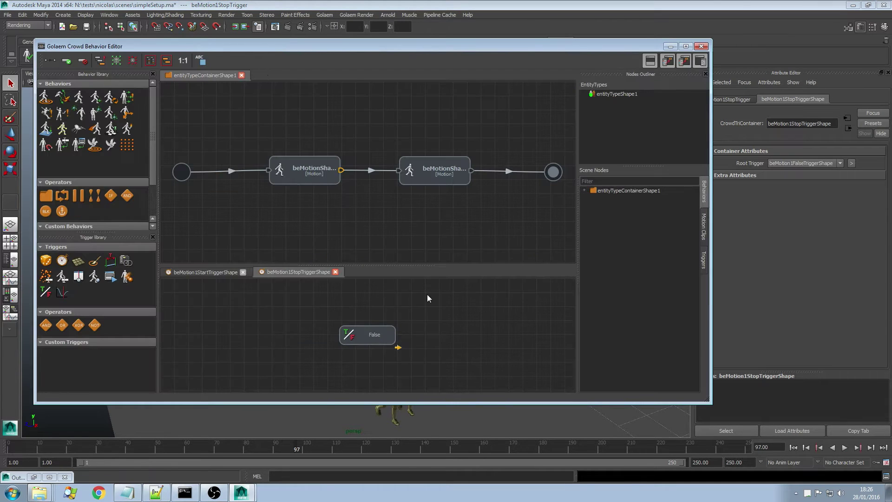
Add a Polygon Zone trigger to the walk node's stop trigger graph
left_click(342, 172)
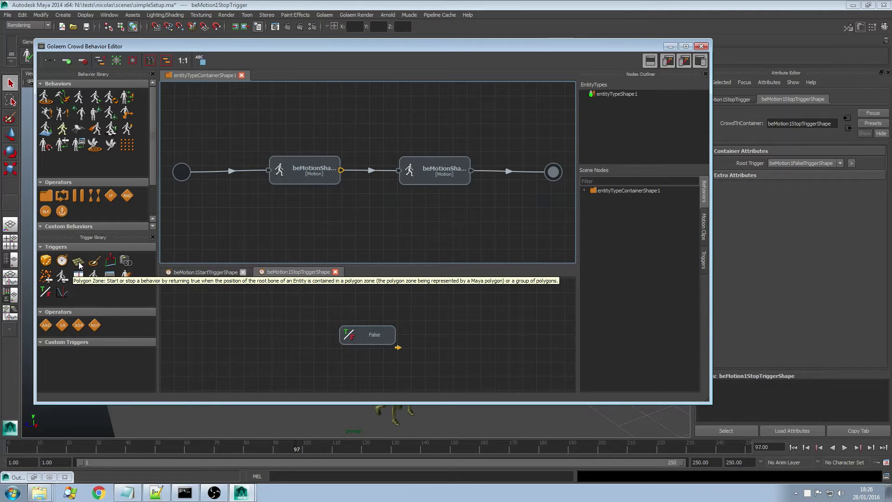
left_click_drag(79, 264, 257, 330)
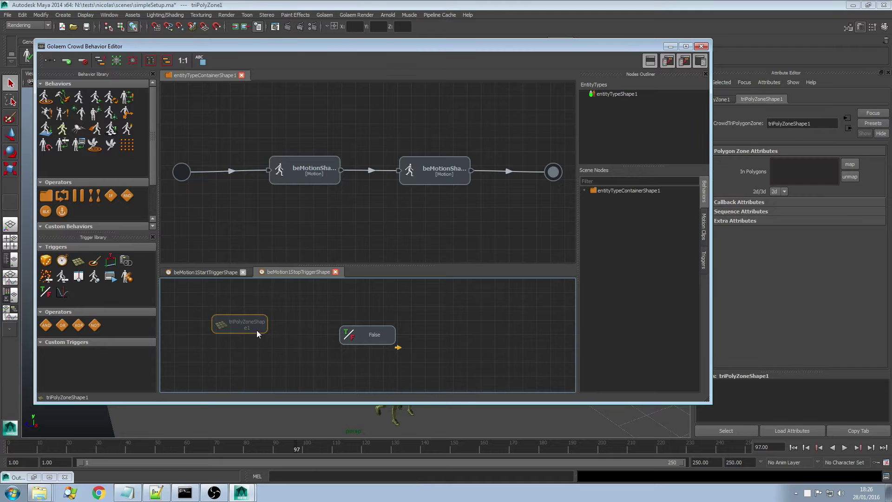
left_click(669, 47)
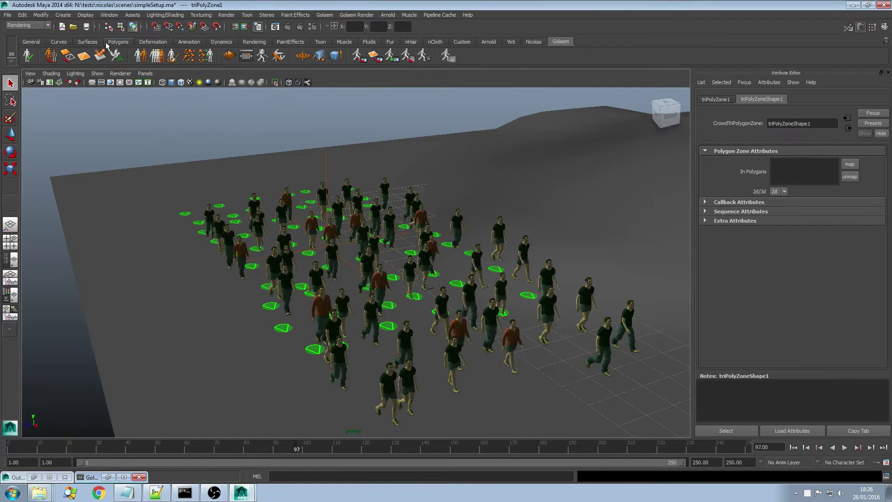
Create polygon plane pPlane2 and move and scale it into the crowd
left_click(92, 55)
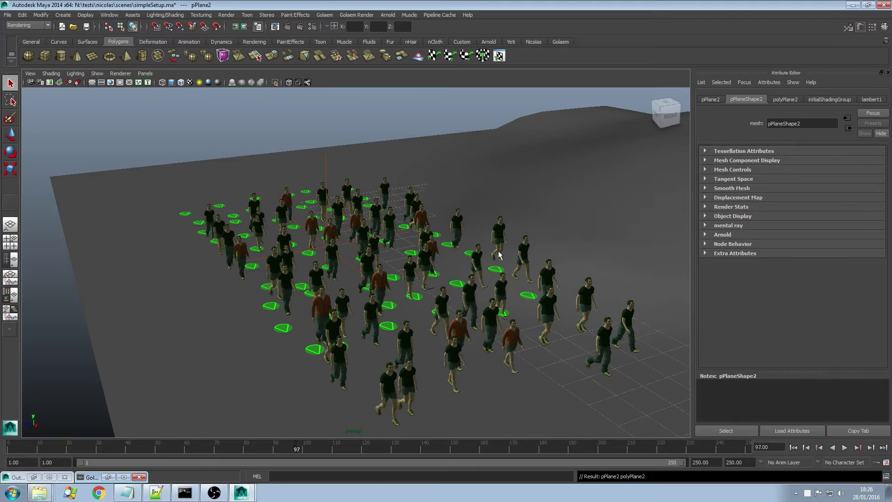
key("w")
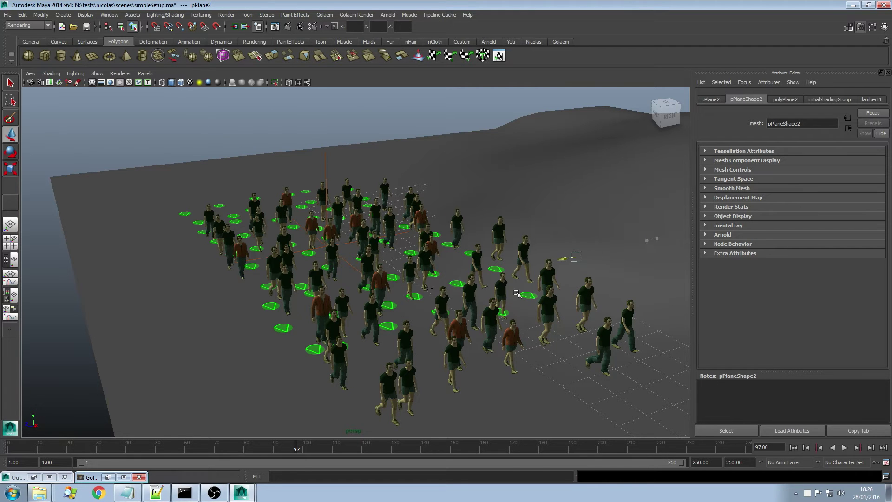
left_click_drag(454, 282, 409, 265)
key("r")
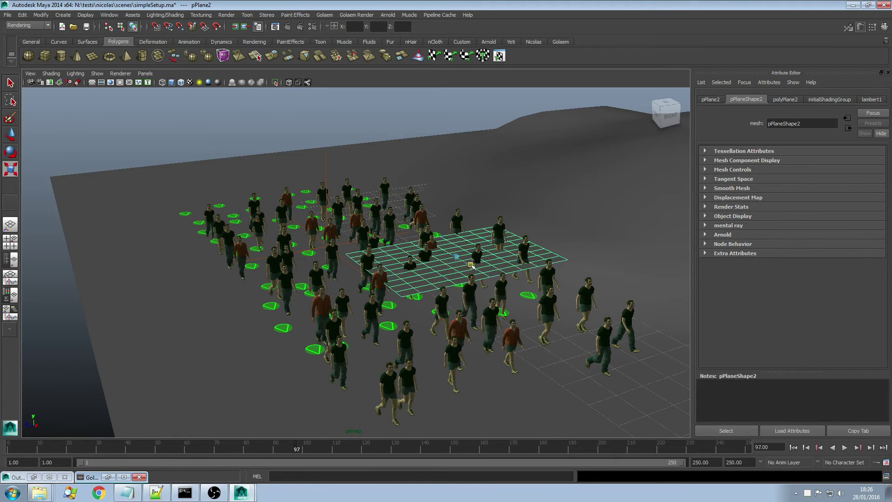
Map pPlaneShape2 into triPolyZoneShape1, set it as the stop graph root, and rearrange nodes
left_click(558, 43)
left_click(246, 60)
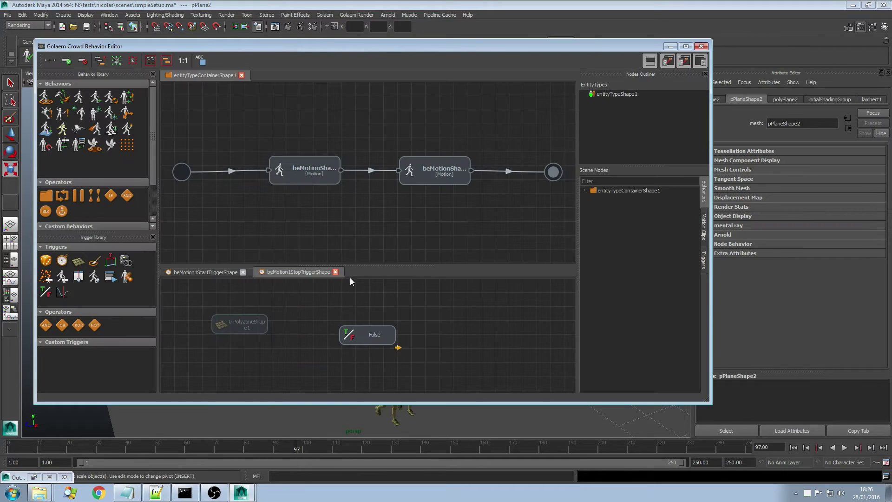
left_click(237, 328)
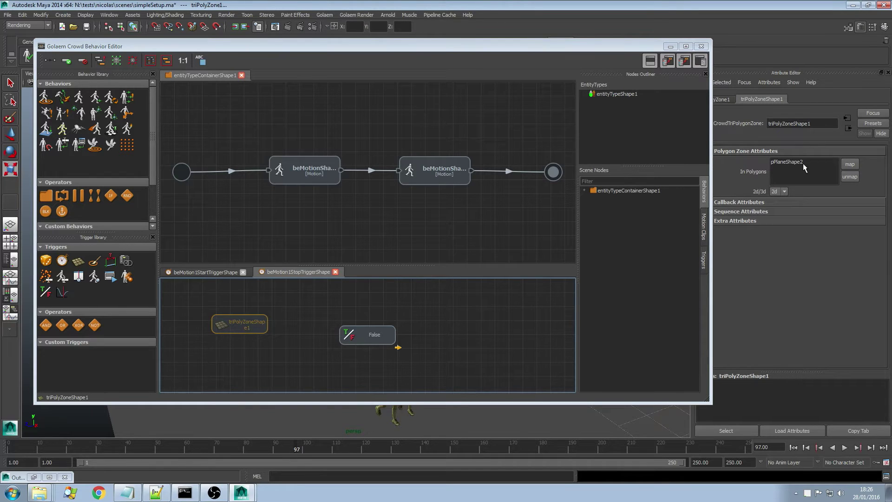
right_click(235, 326)
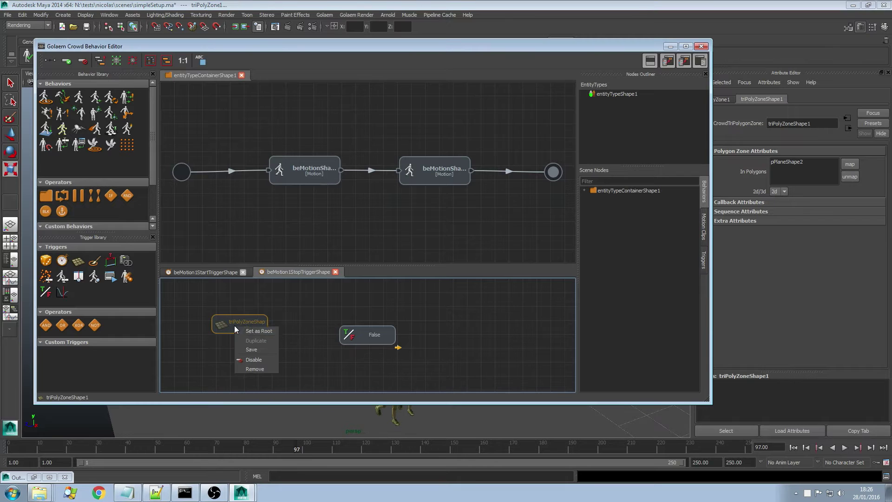
left_click(258, 331)
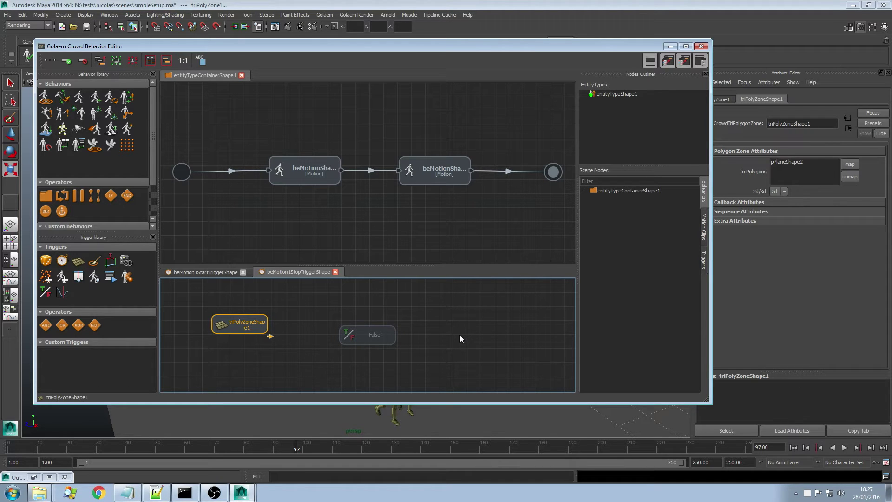
left_click_drag(385, 342, 412, 322)
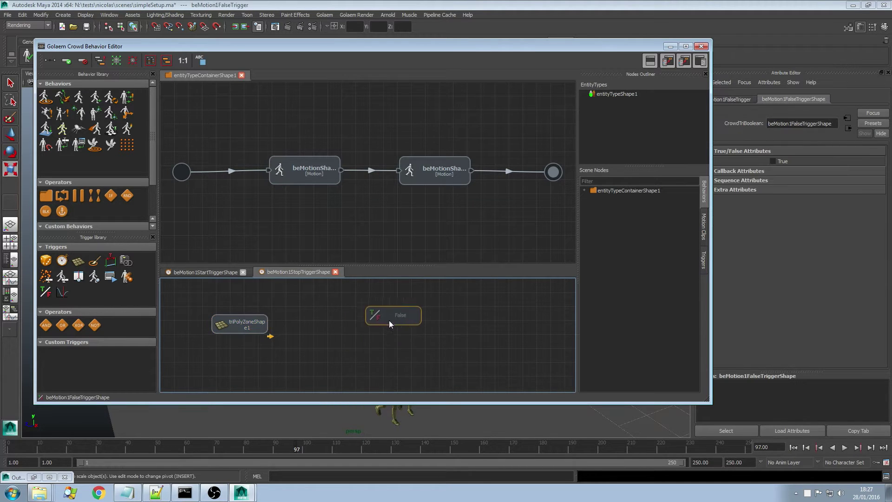
left_click_drag(254, 325, 281, 328)
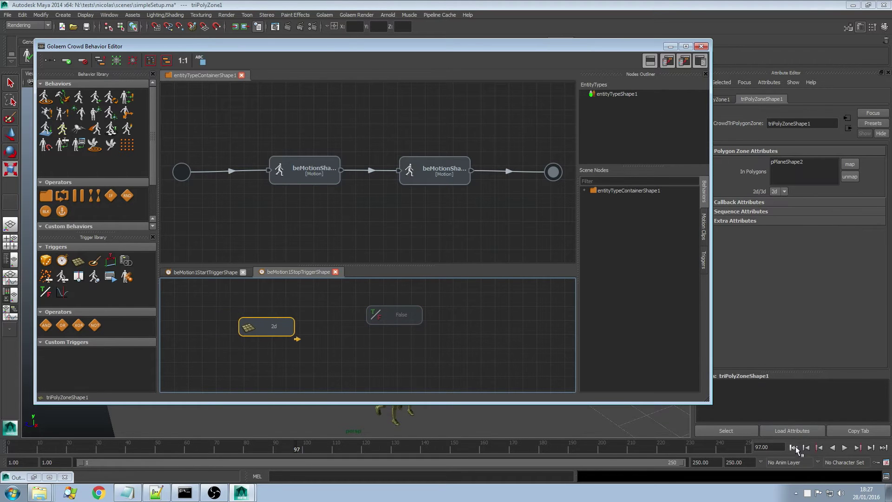
Replay to frame 231 and check that agents switch to running inside the plane zone
left_click(671, 46)
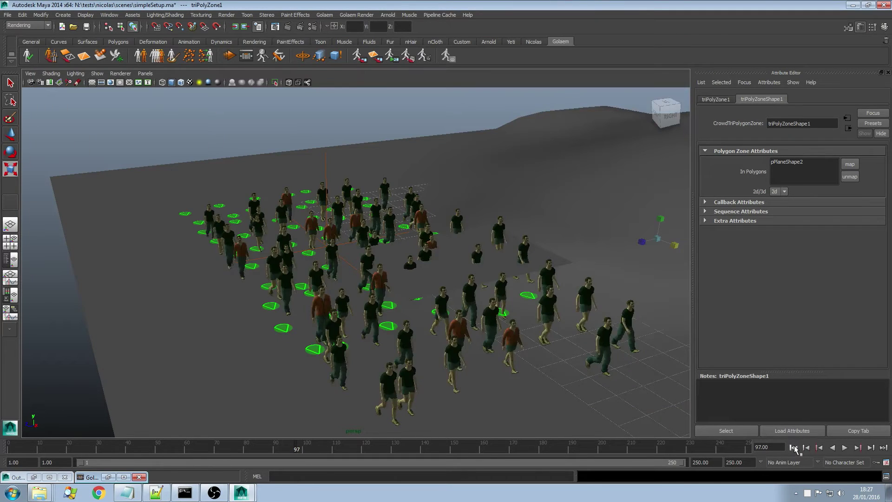
left_click(793, 447)
left_click(846, 448)
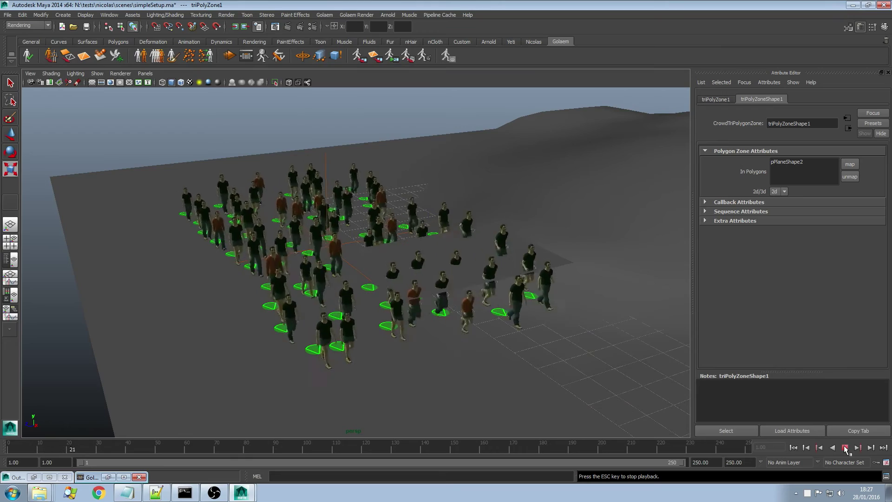
left_click_drag(394, 321, 446, 320, "alt")
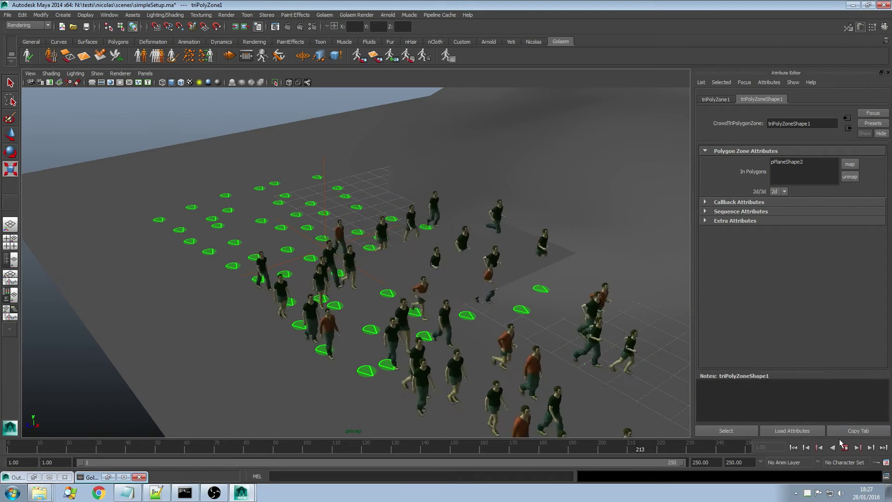
key("Escape")
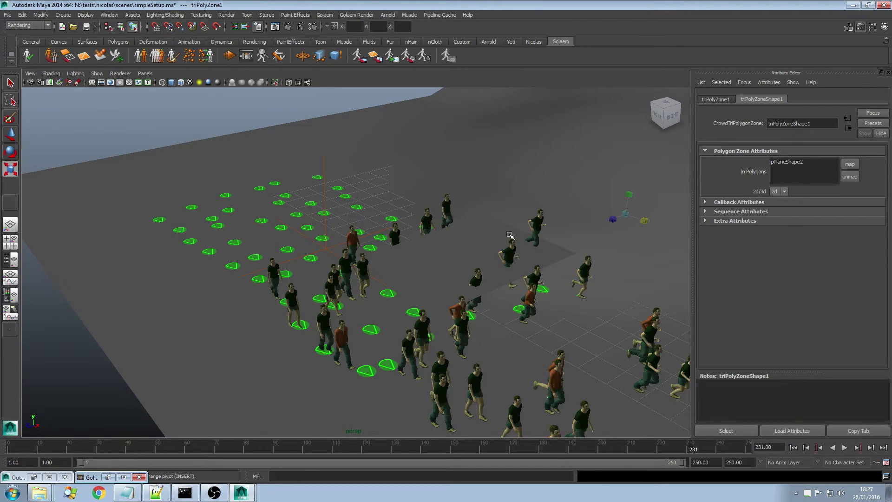
Add a Painted Zone trigger, triPaintZoneShape1, linked after the 2d polygon zone in the Stop graph
left_click(247, 57)
left_click_drag(392, 315, 453, 304)
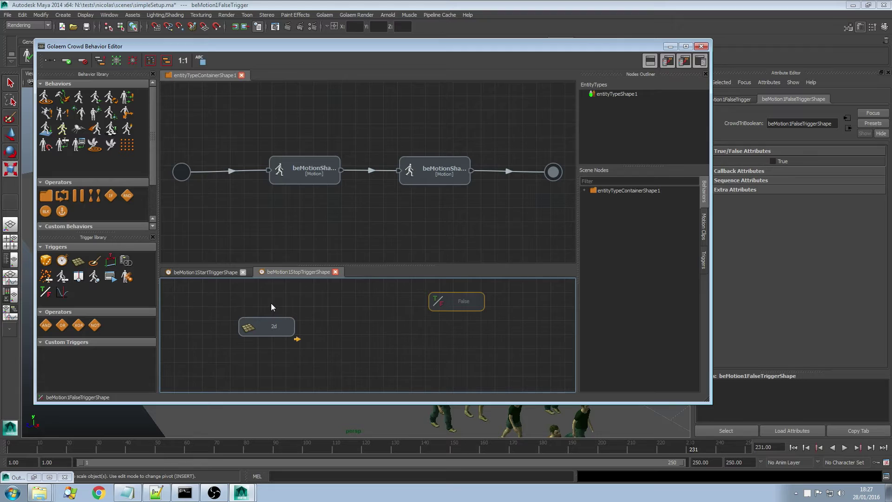
left_click(270, 333)
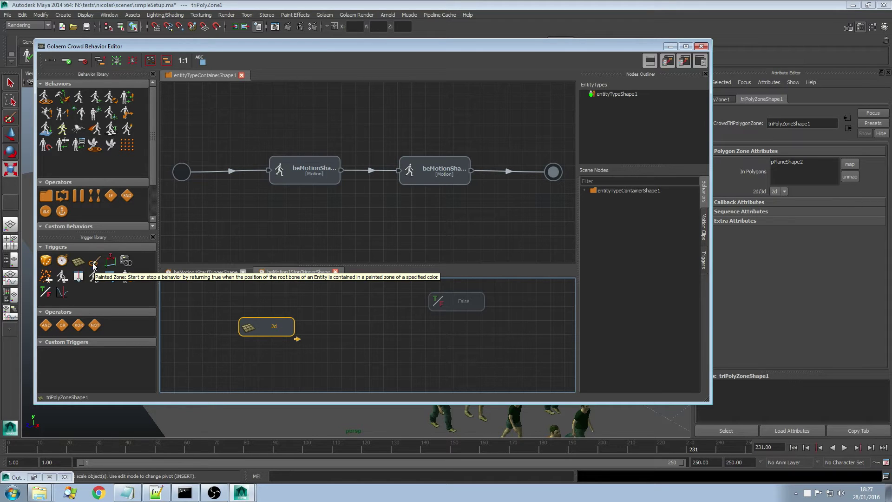
left_click(205, 272)
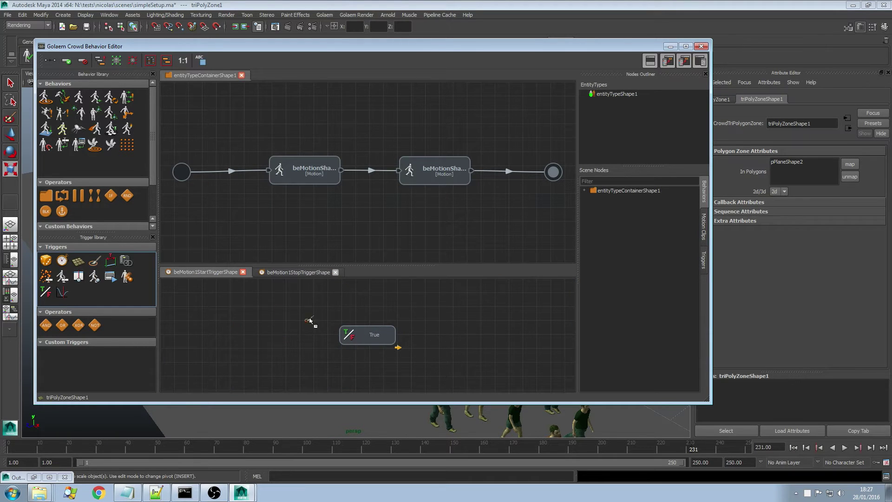
mouse_move(115, 248)
left_mouse_down()
mouse_move(281, 271)
mouse_move(346, 332)
left_mouse_up()
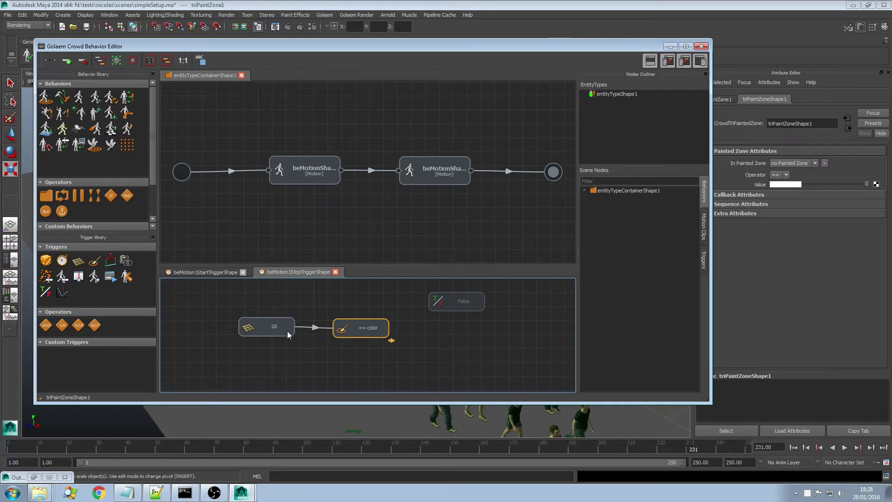
left_click_drag(287, 331, 277, 332)
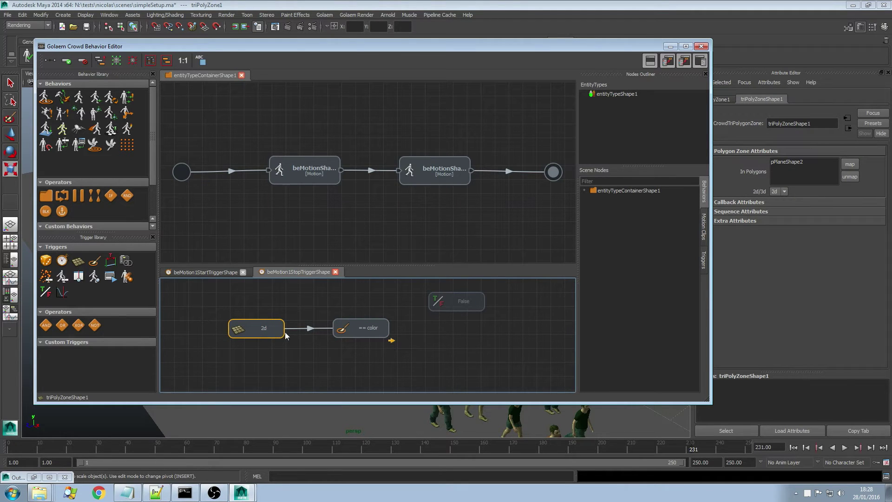
left_click(364, 335)
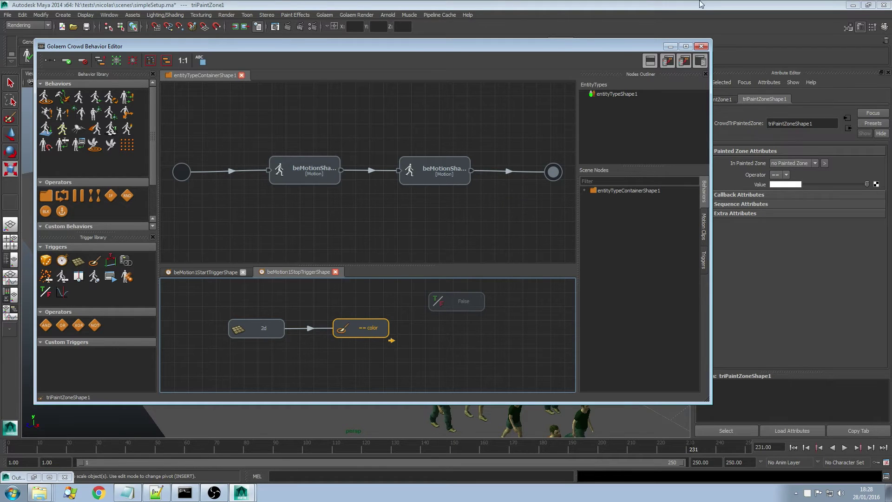
Select the ground plane and create a new painted zone, paintedZoneShape1, with the Golaem Paint Tool
left_click(670, 46)
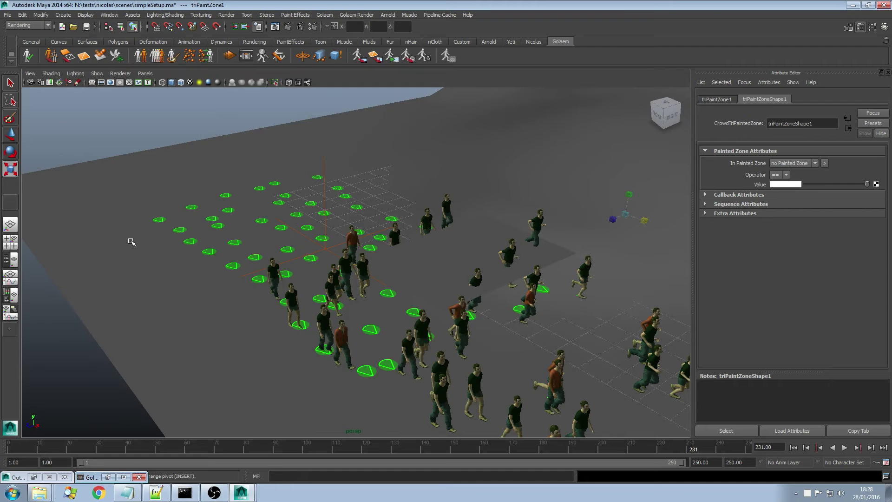
key("q")
left_click(130, 219)
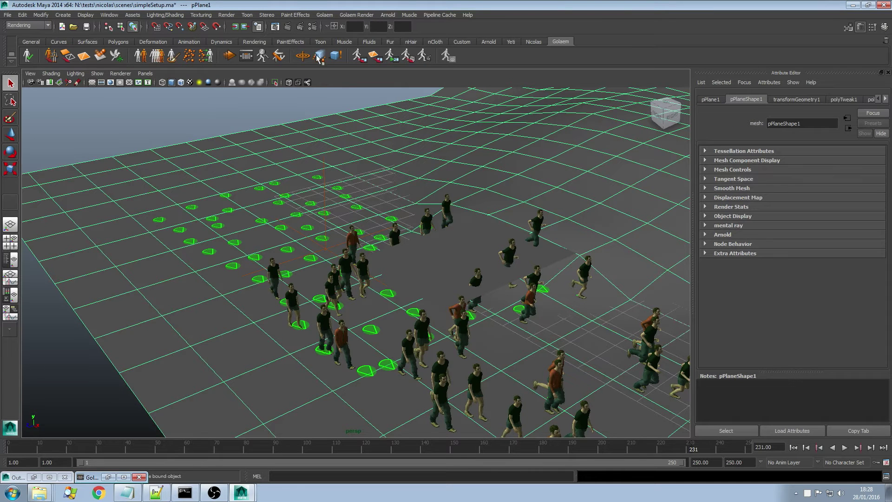
left_click(172, 55)
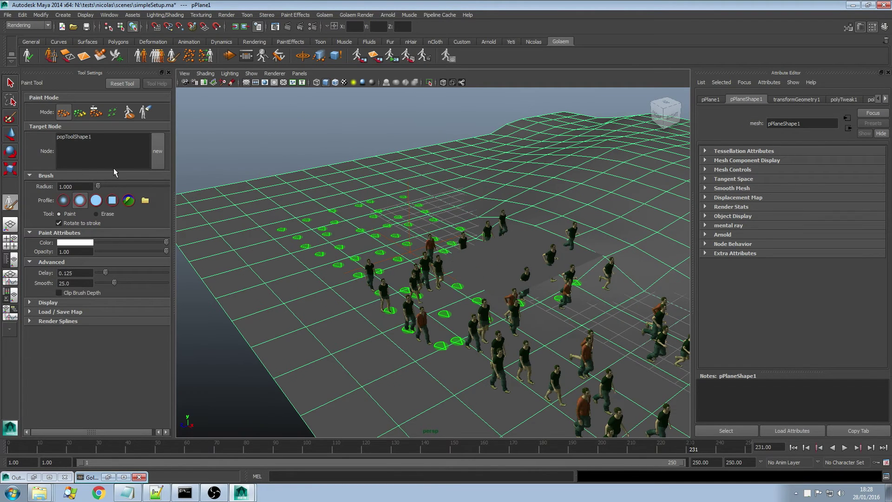
left_click(128, 112)
left_click(158, 151)
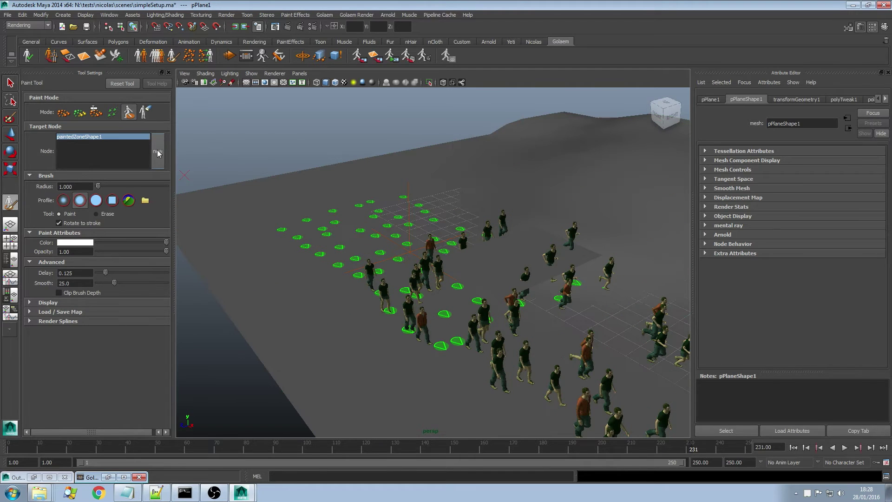
Set the brush colour to red and paint a red patch across the crowd's walking area
left_click(74, 242)
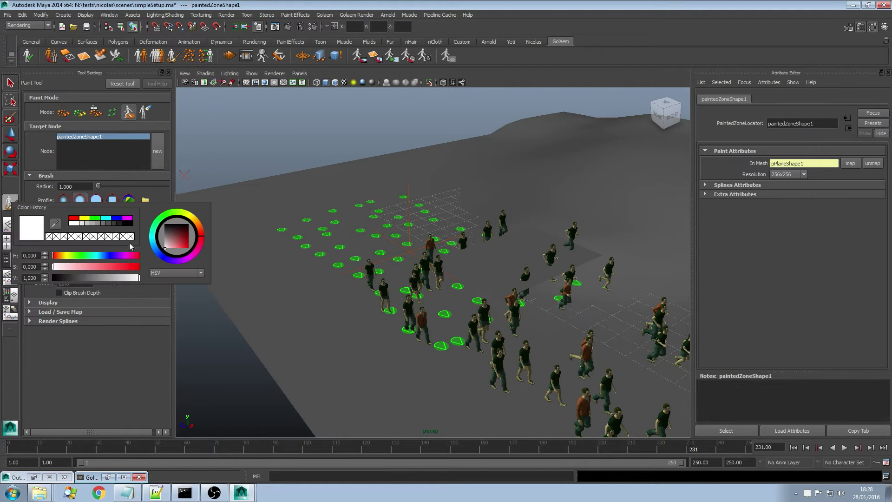
left_click(78, 218)
scroll(550, 346, "up", 2)
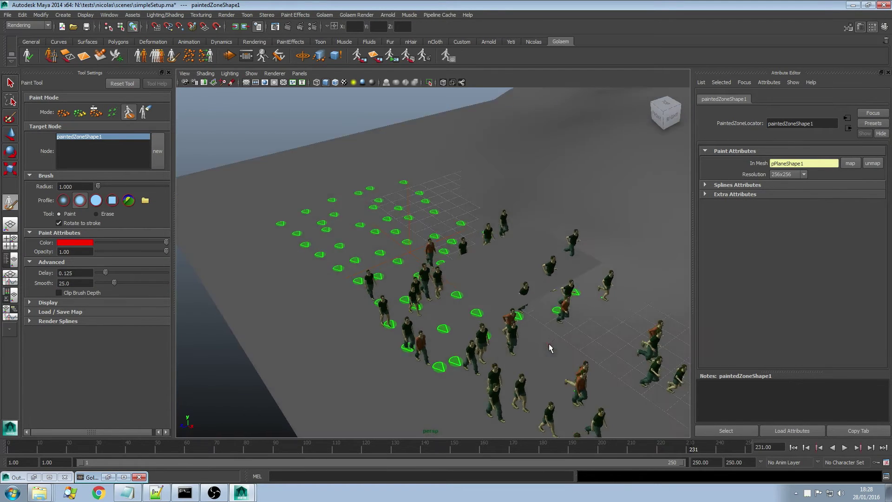
scroll(554, 319, "up", 1)
mouse_move(405, 332)
left_mouse_down()
mouse_move(516, 274)
mouse_move(454, 323)
mouse_move(408, 341)
mouse_move(441, 330)
mouse_move(433, 336)
mouse_move(352, 349)
mouse_move(492, 318)
mouse_move(516, 296)
left_mouse_up()
left_click_drag(506, 358, 544, 372, "alt")
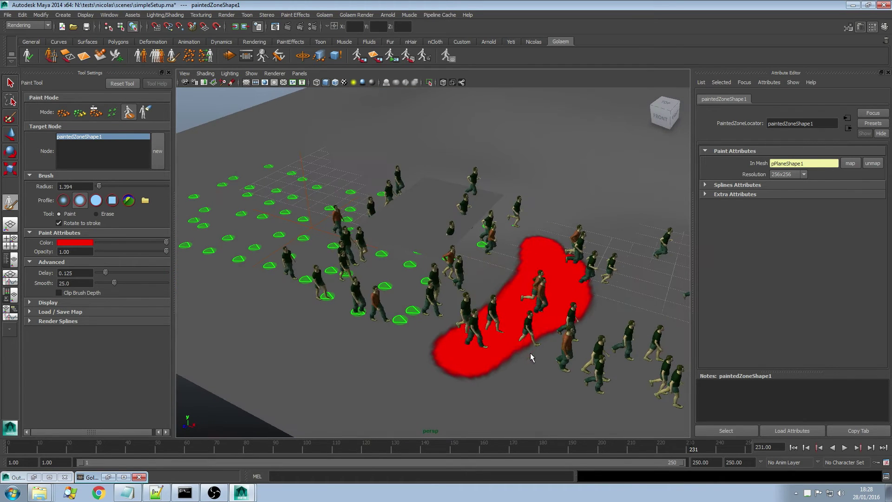
Set the == color trigger's In Painted Zone to paintedZoneShape1 and its Value to red
left_click(247, 56)
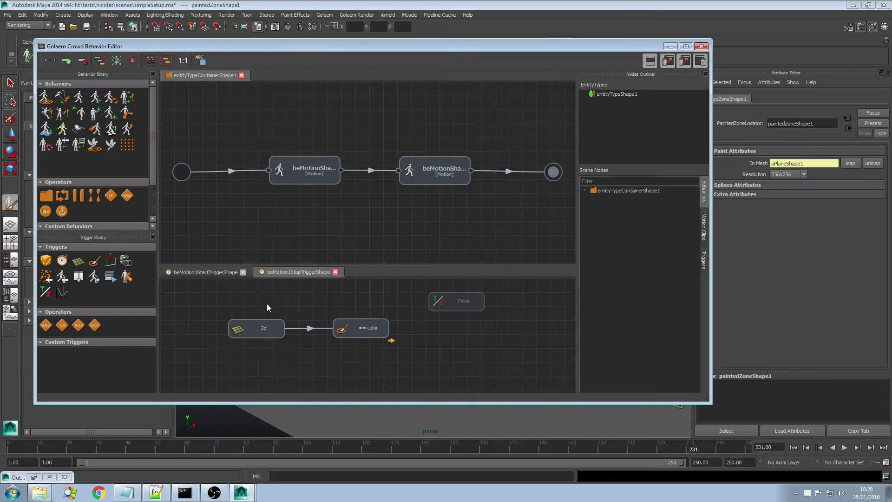
left_click(357, 333)
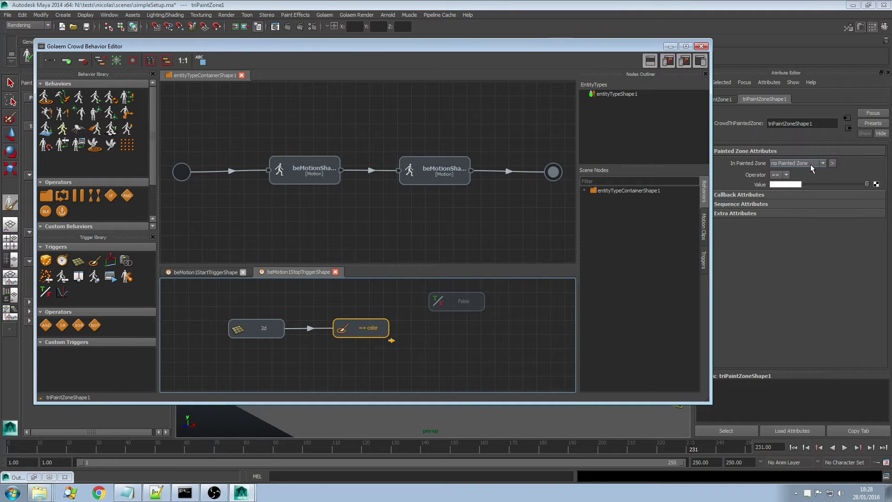
left_click(811, 163)
left_click(792, 173)
left_click(793, 184)
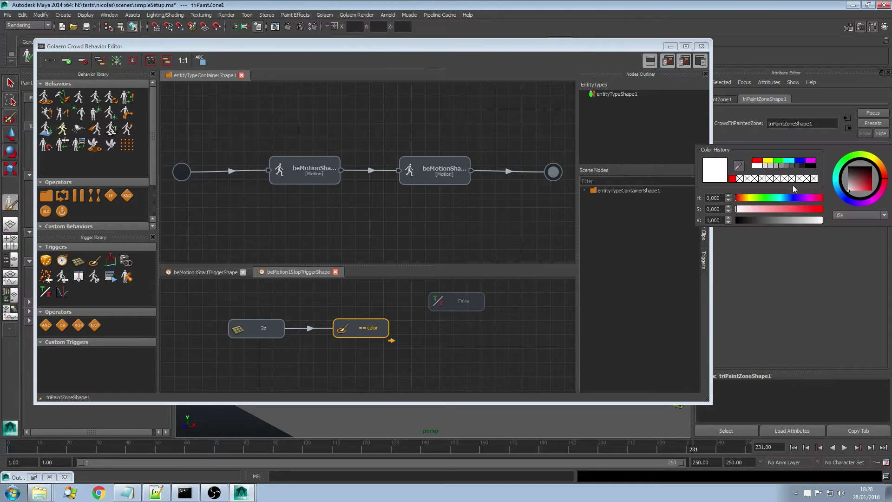
left_click(733, 180)
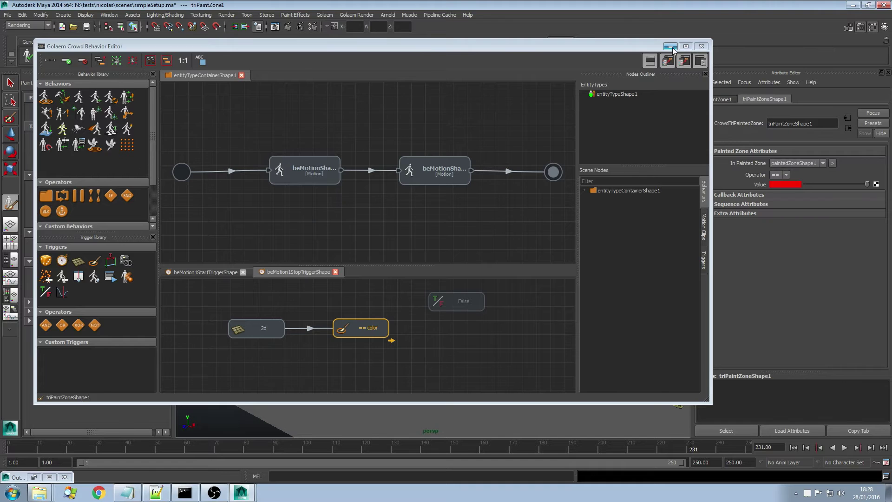
left_click(671, 47)
Replay the crowd simulation from frame 1, orbiting the view to watch agents on the red zone
left_click(794, 447)
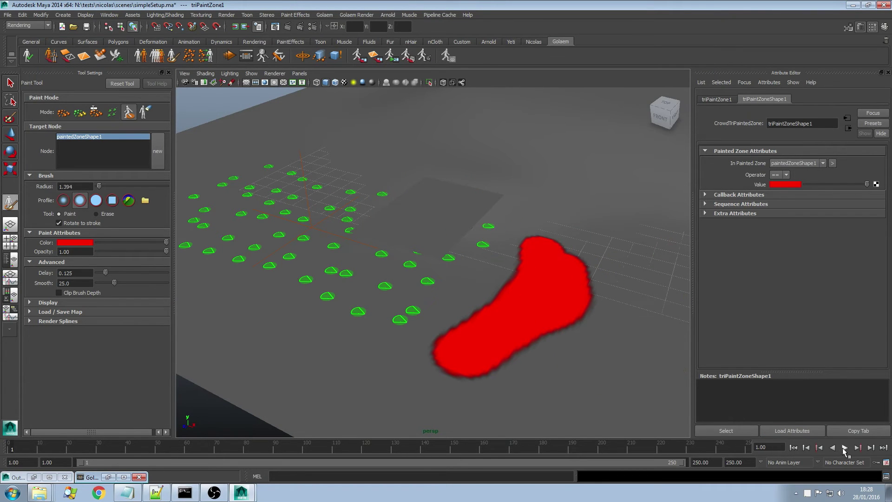
left_click(845, 448)
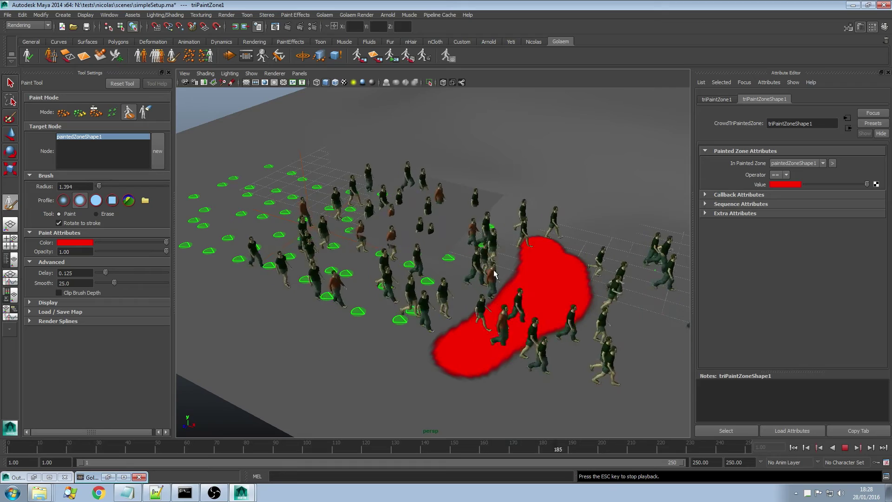
left_click_drag(513, 324, 362, 298, "alt")
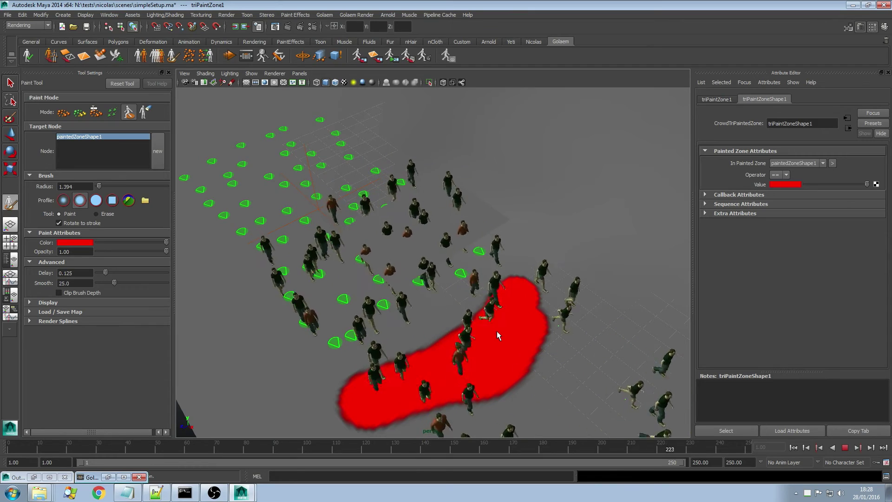
left_click_drag(460, 321, 474, 319, "alt")
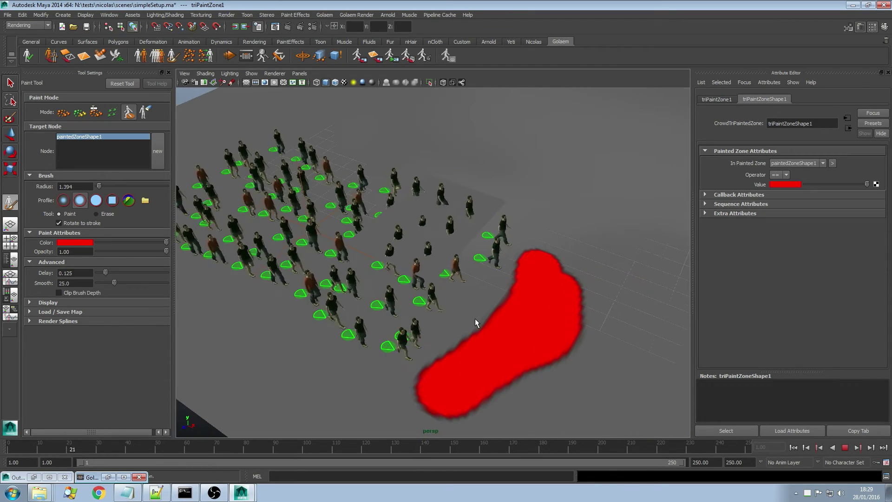
Add an OR operator and a Frame trigger, wiring == color and the Frame trigger into OR
left_click(845, 447)
left_click(245, 57)
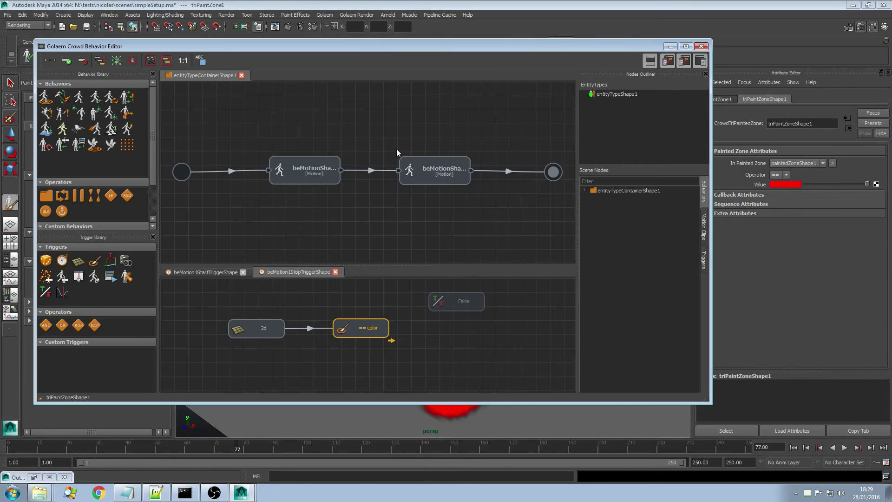
left_click_drag(448, 302, 486, 292)
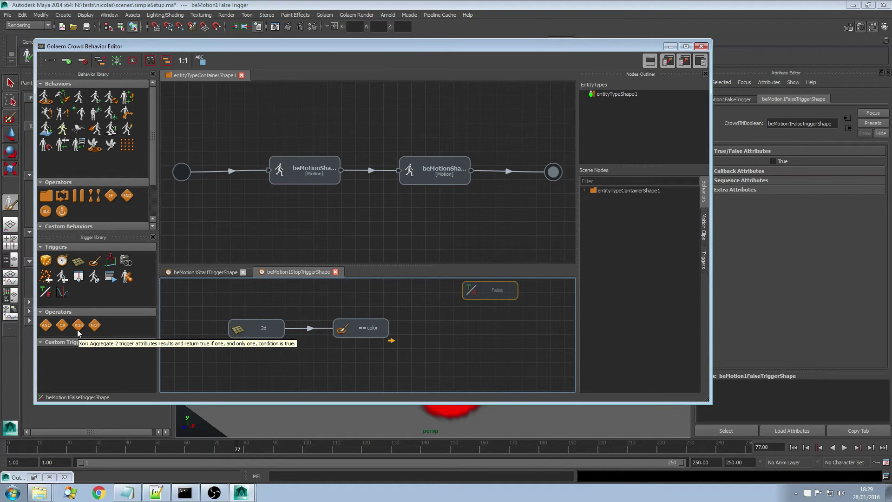
left_click_drag(66, 327, 466, 338)
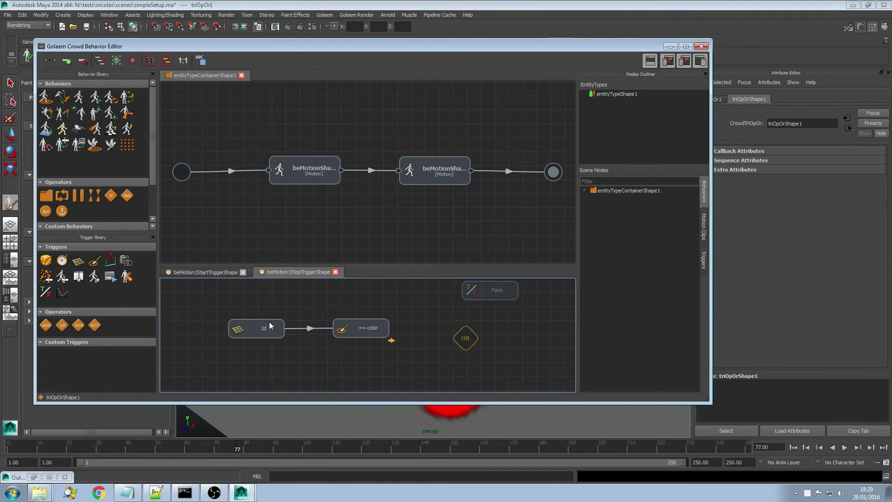
left_click_drag(270, 331, 383, 324)
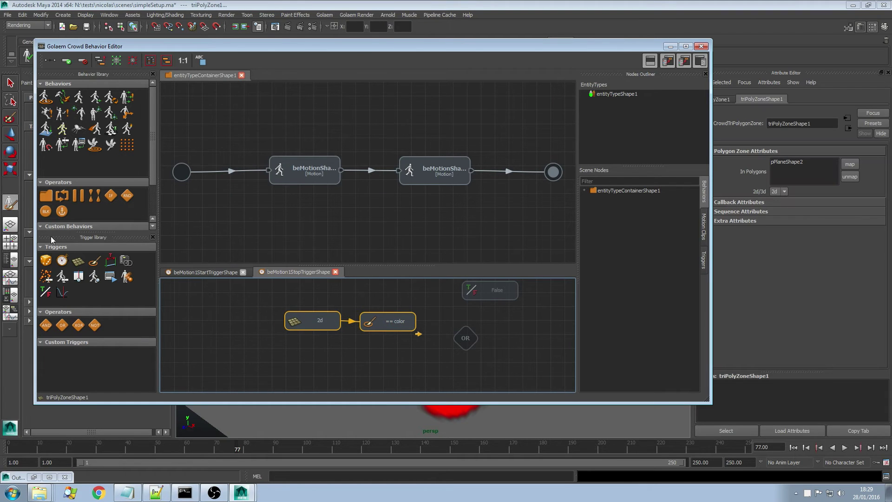
left_click_drag(62, 260, 388, 363)
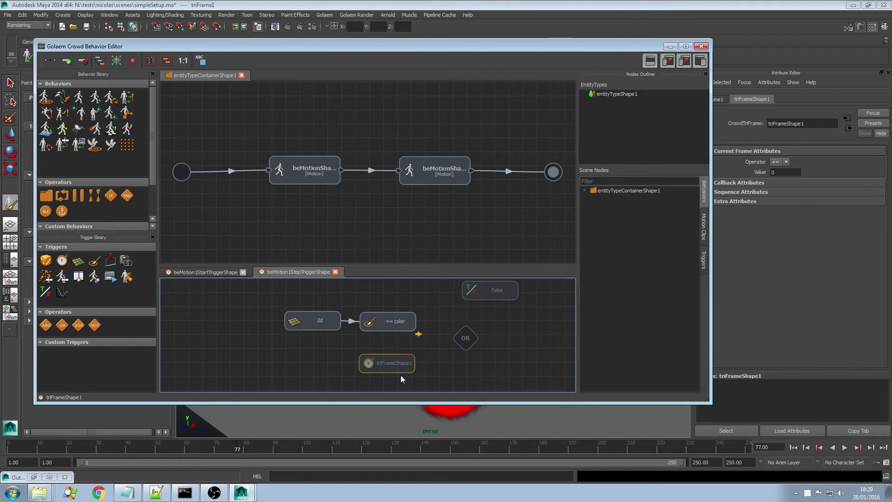
left_click(460, 340)
left_click_drag(413, 322, 466, 342)
left_click_drag(413, 363, 465, 344)
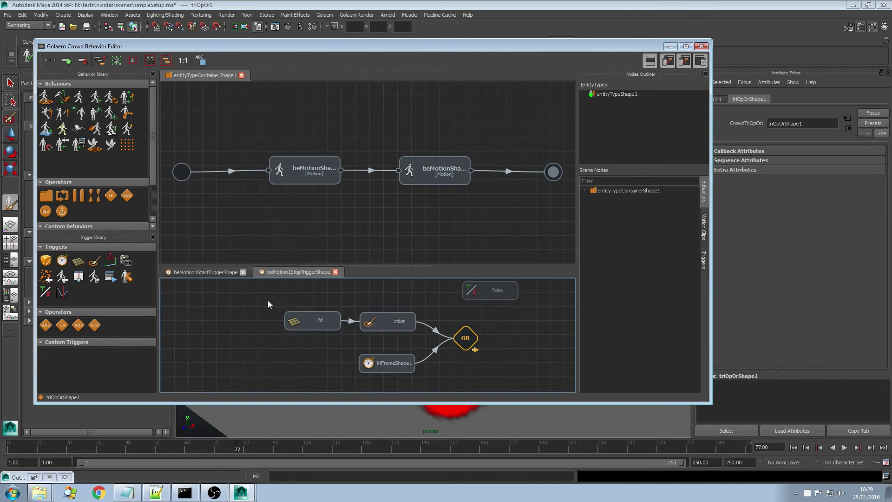
Set the Frame trigger's value to 150
left_click_drag(251, 293, 397, 337)
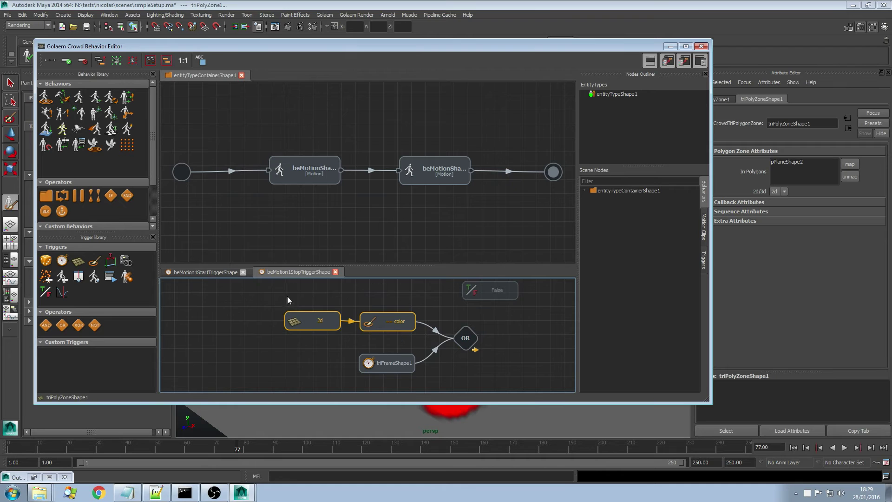
left_click(308, 320)
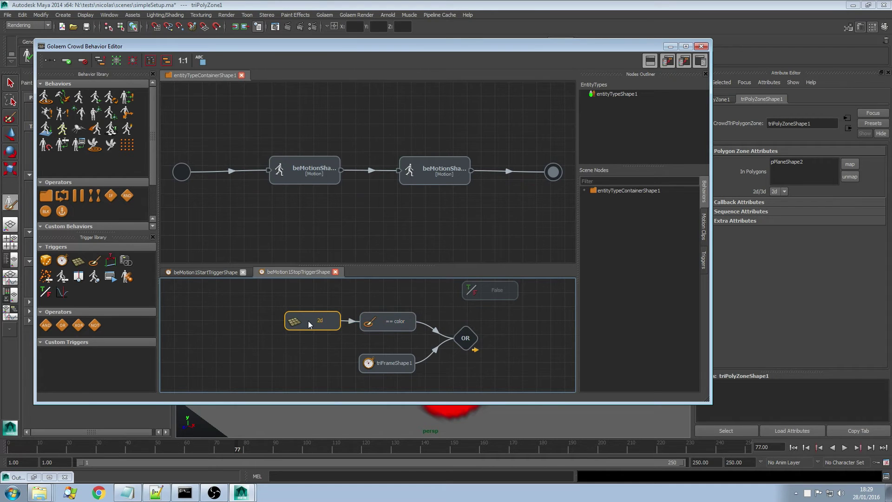
left_click(384, 325)
left_click(393, 367)
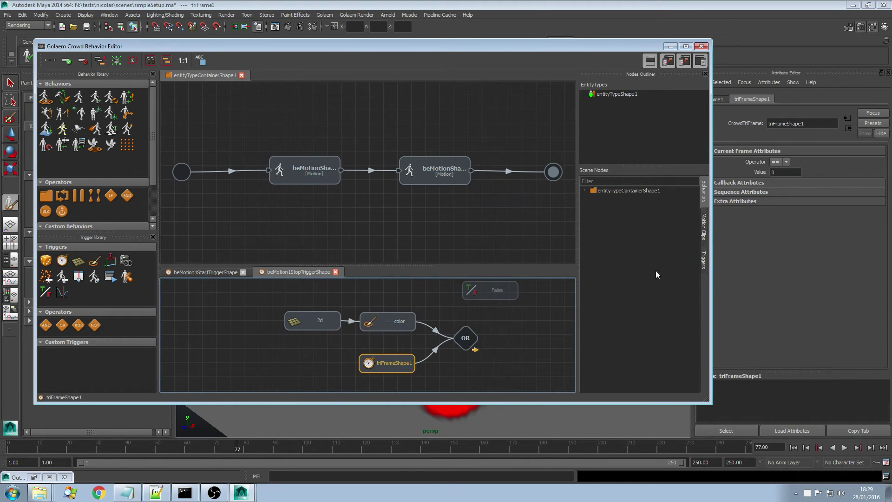
double_click(782, 172)
type("150")
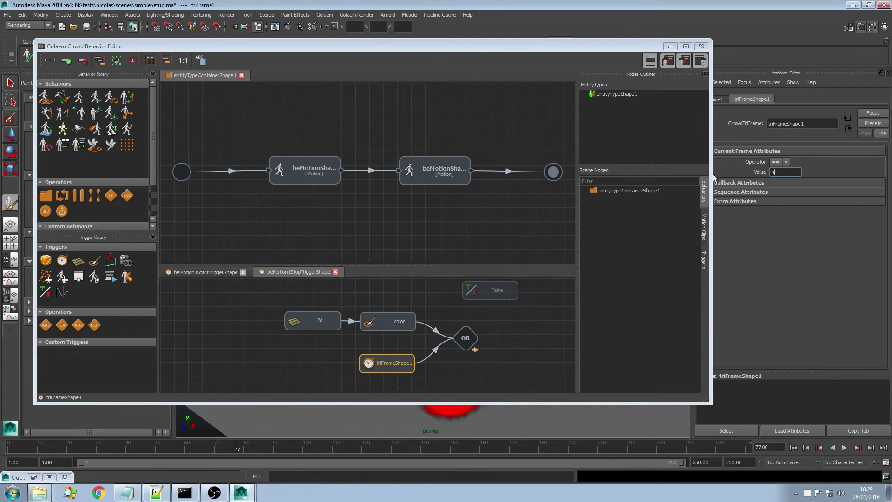
key("Return")
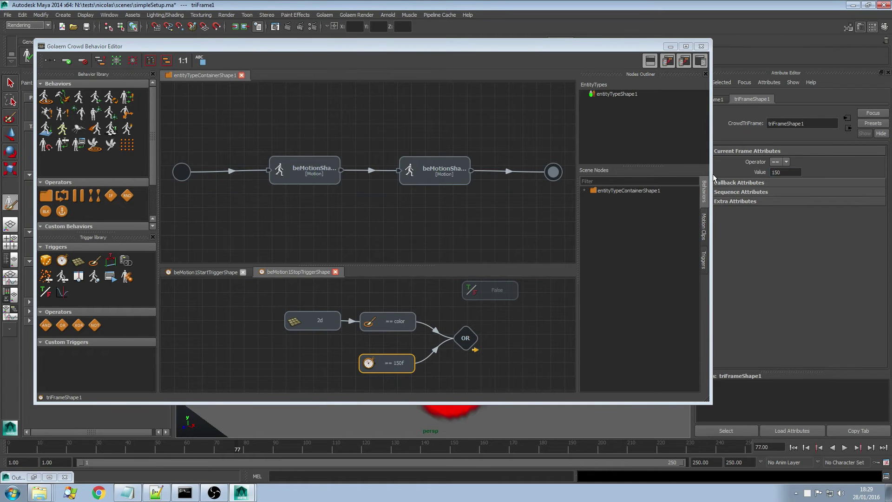
Replay the simulation from the start to check the frame-150 OR trigger
left_click(671, 46)
left_click(794, 447)
left_click(845, 447)
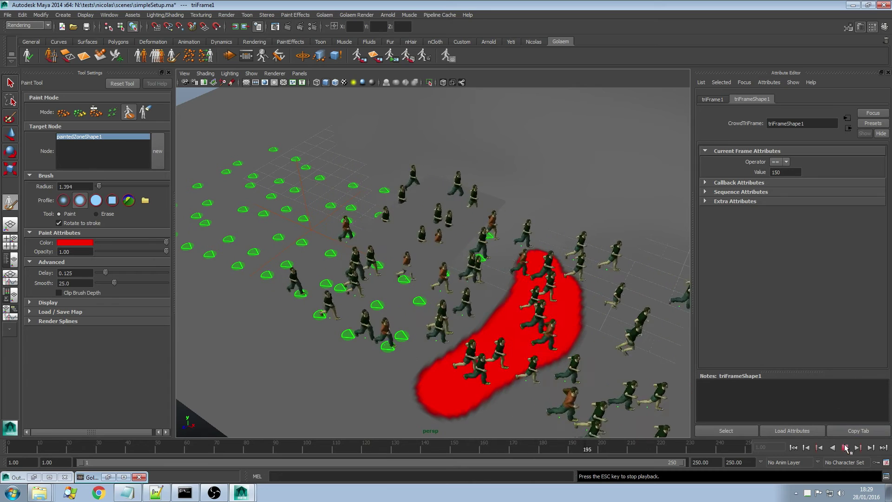
key("Escape")
left_click(258, 56)
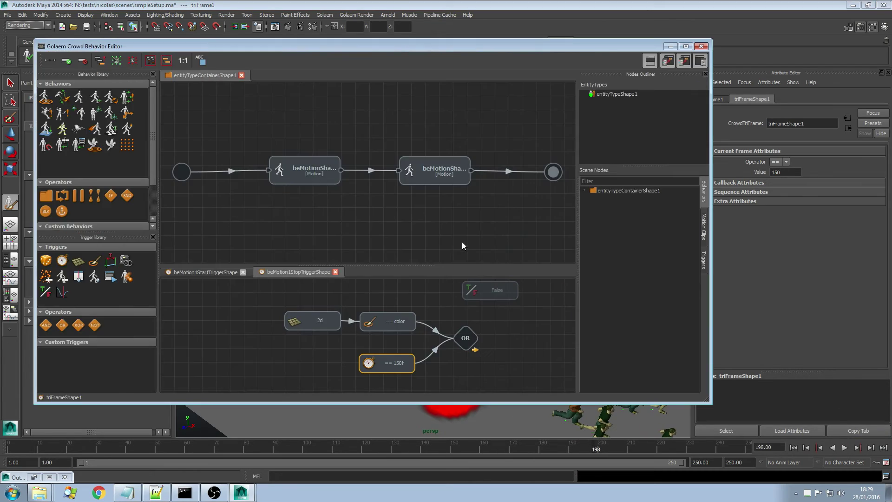
Insert a Fade trigger on the link between the == 150f node and OR
left_click_drag(376, 366, 300, 366)
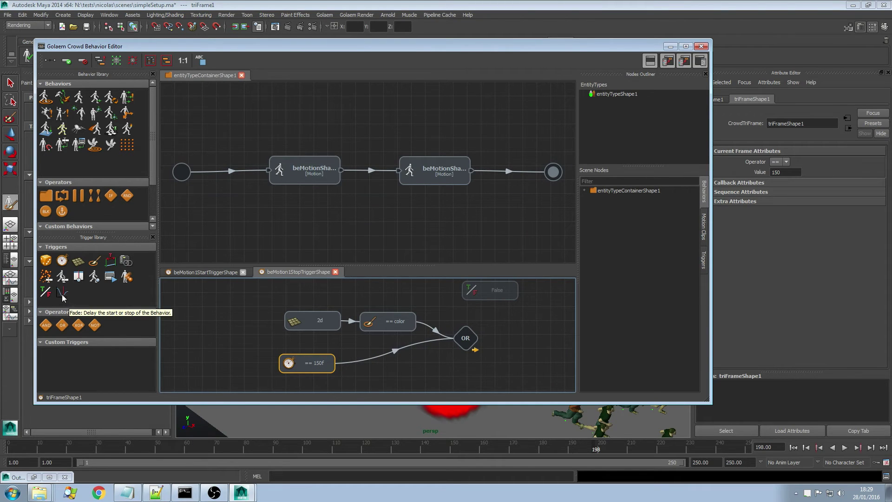
left_click_drag(63, 294, 88, 298)
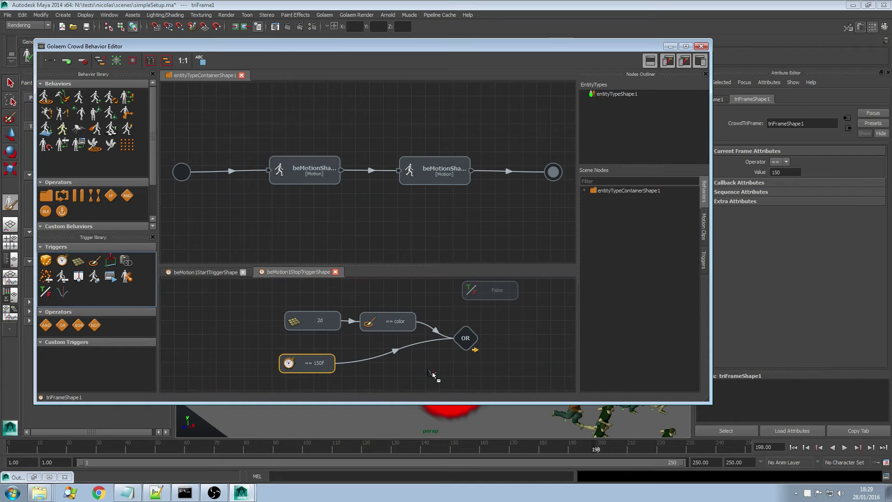
left_click_drag(433, 374, 397, 362)
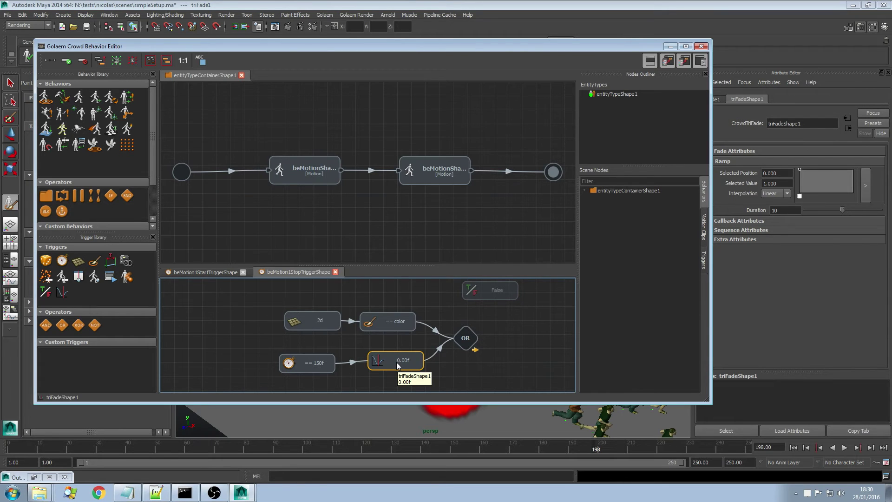
left_click(314, 370)
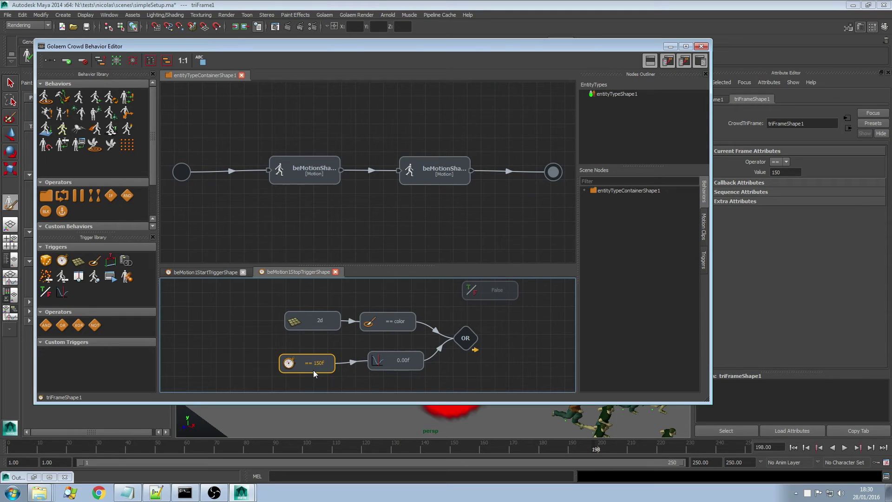
left_click(405, 365)
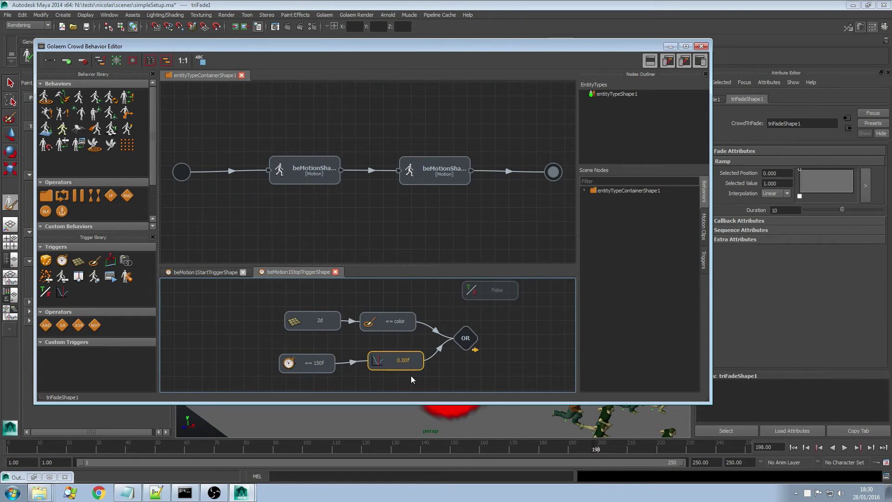
Set the fade Duration to 150 and reshape its ramp to start at zero
double_click(784, 211)
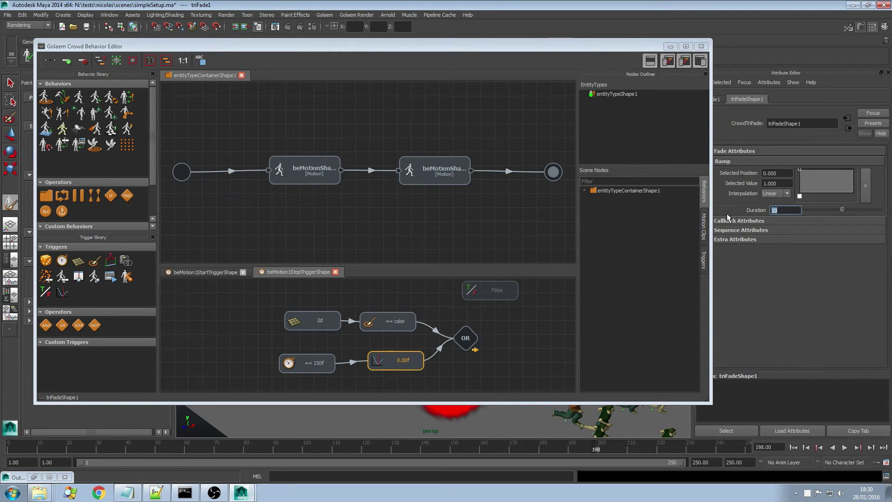
type("1050")
key("Return")
left_click_drag(800, 169, 800, 196)
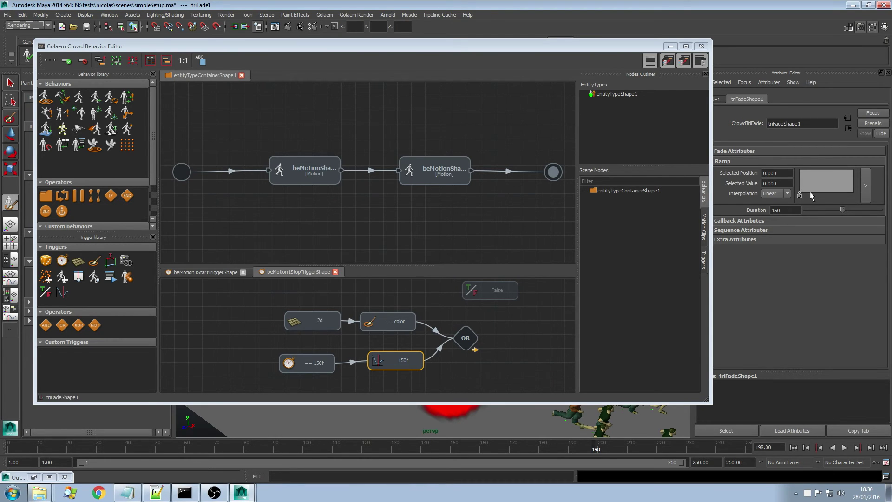
left_click_drag(816, 191, 854, 192)
Replay the crowd from frame 1 with the fade trigger, orbiting the view while it plays
left_click(671, 47)
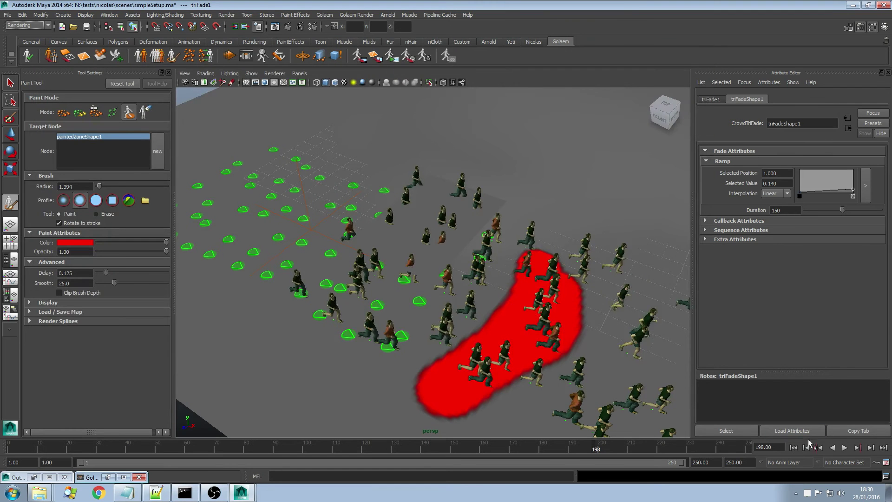
left_click(793, 447)
left_click(845, 448)
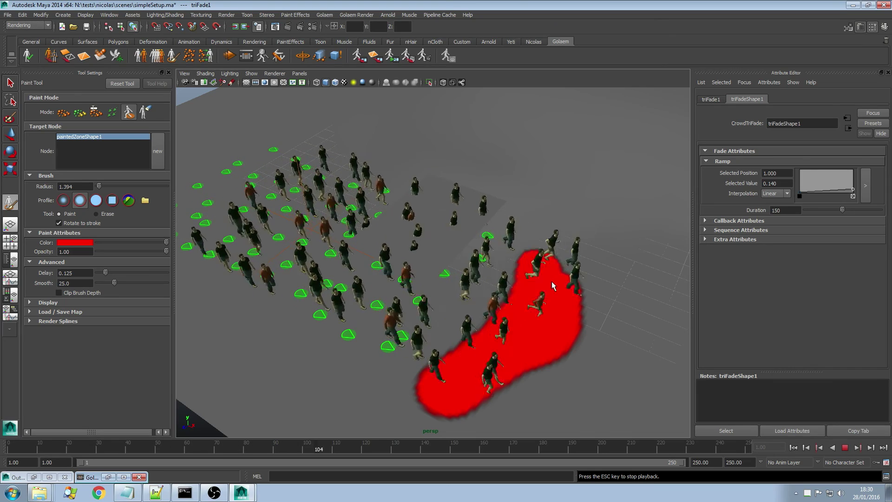
left_click_drag(551, 280, 502, 272, "alt")
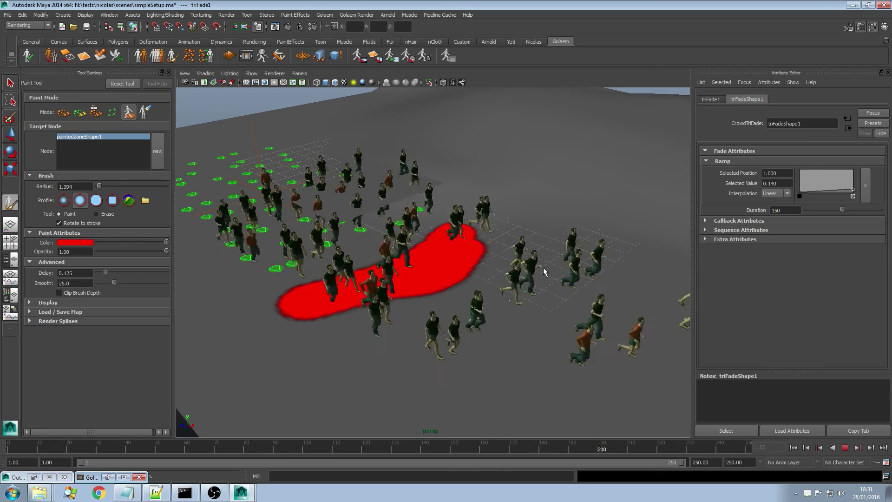
key("Escape")
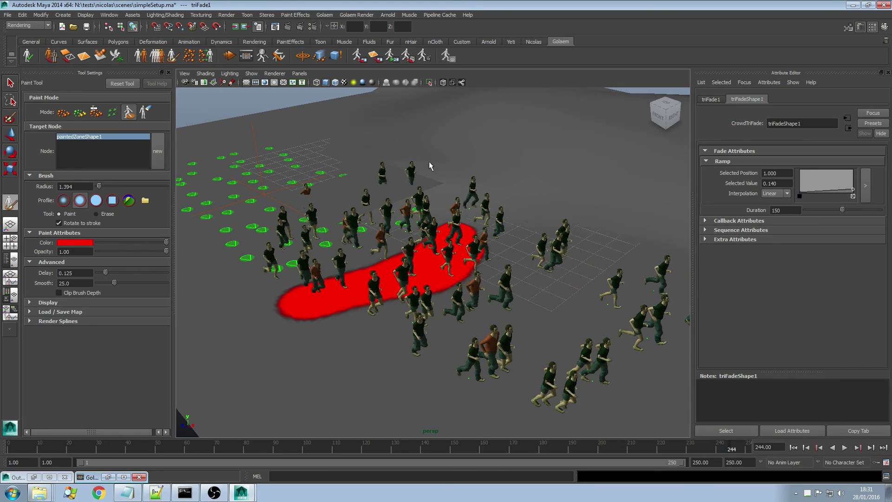
Move the False node aside and add an AND operator after the OR node
left_click(243, 55)
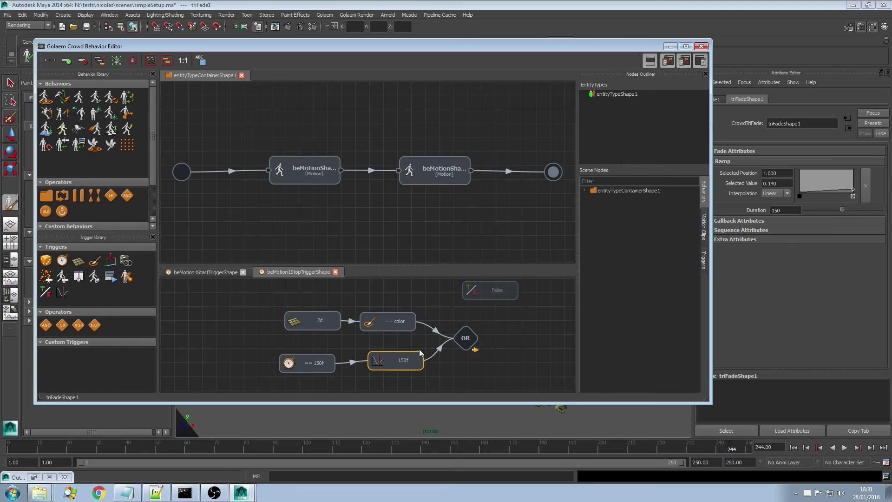
left_click(389, 304)
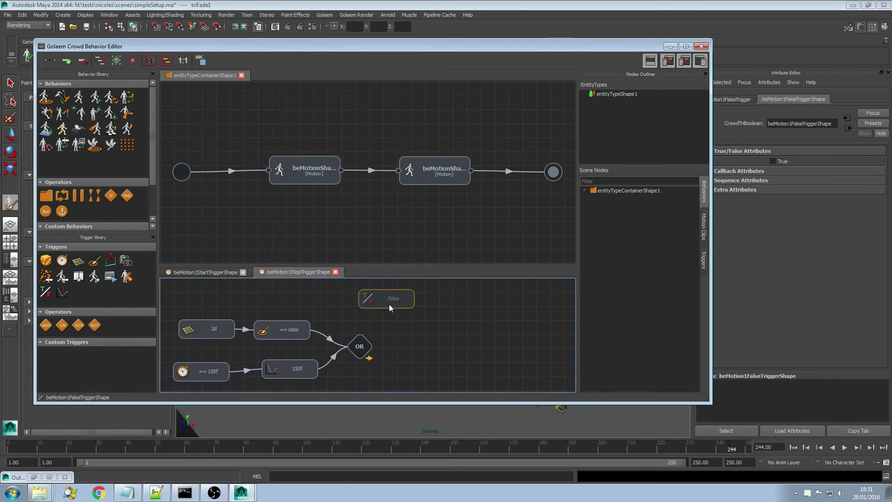
left_click_drag(389, 304, 516, 303)
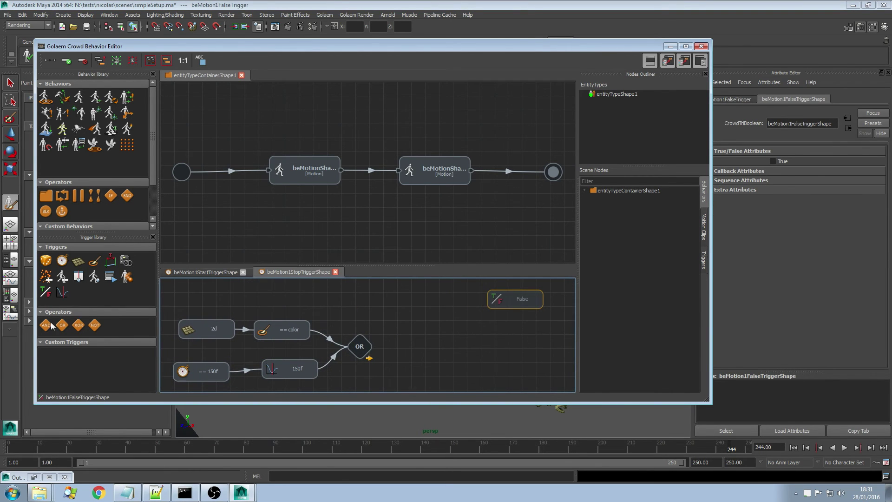
mouse_move(46, 325)
left_mouse_down()
mouse_move(411, 337)
mouse_move(405, 344)
mouse_move(450, 354)
left_mouse_up()
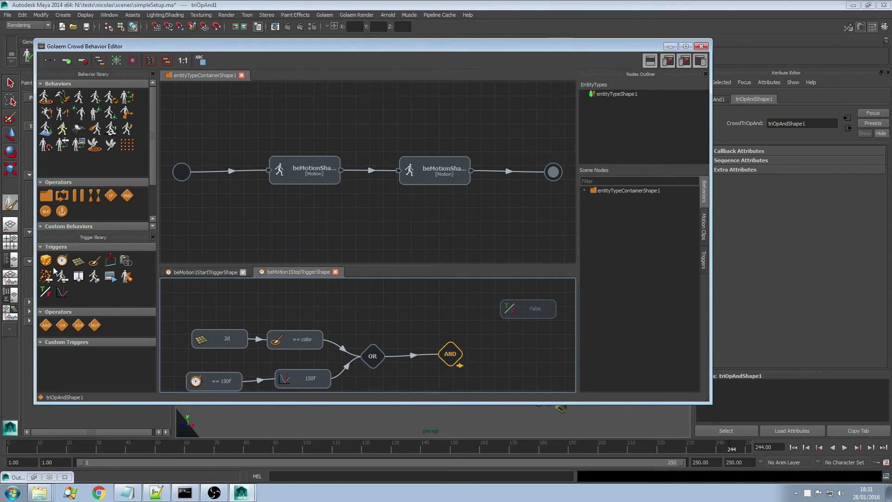
Add Distance and Driven triggers to form the == 0.00mu distance test into AND
left_click_drag(116, 264, 375, 306)
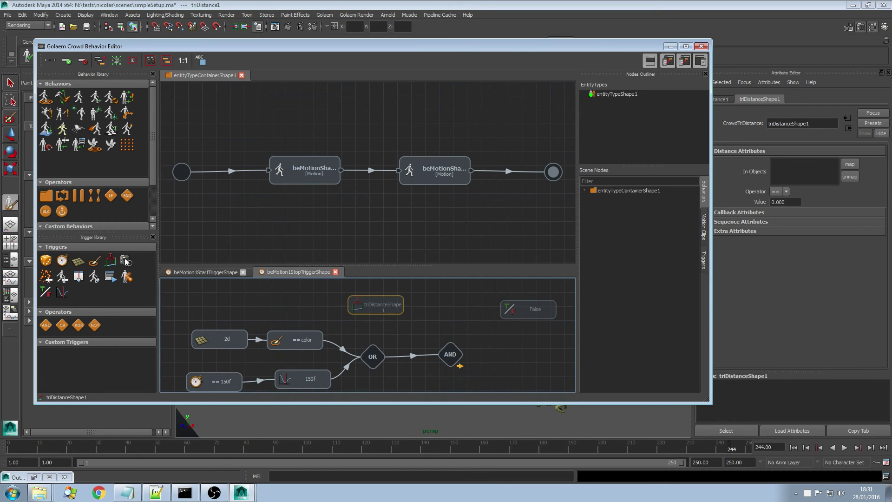
left_click_drag(126, 262, 446, 350)
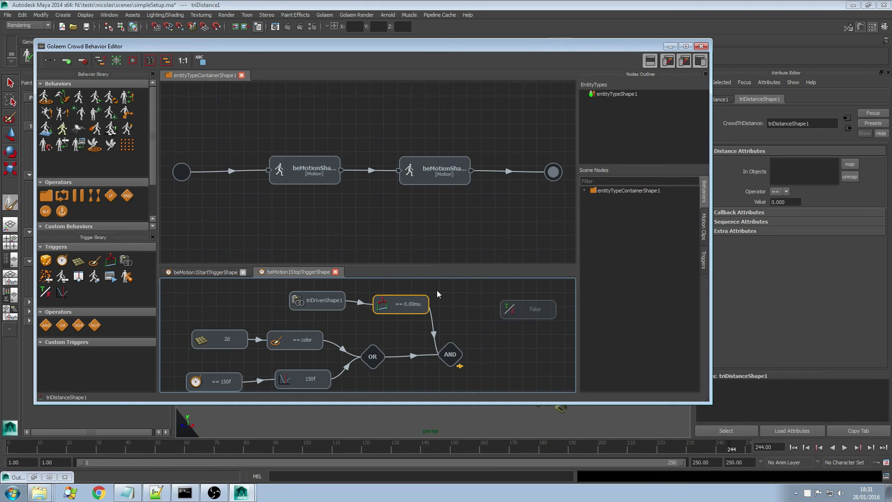
left_click(373, 356)
left_click(449, 355)
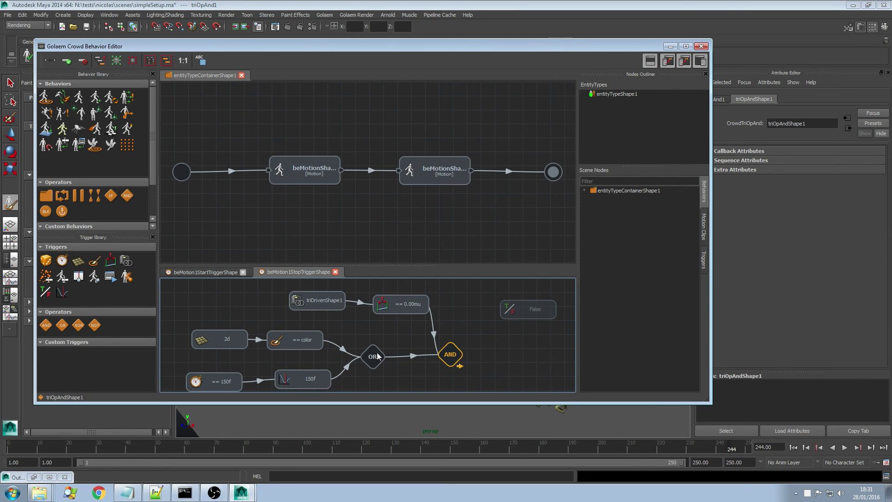
Set the distance node, then the == color node, as the stop graph root, and rewind to frame 1
right_click(392, 307)
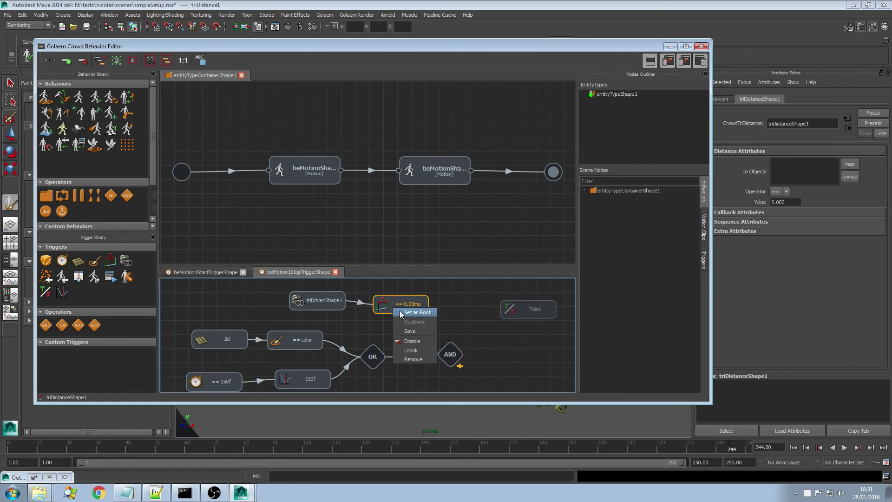
left_click(401, 311)
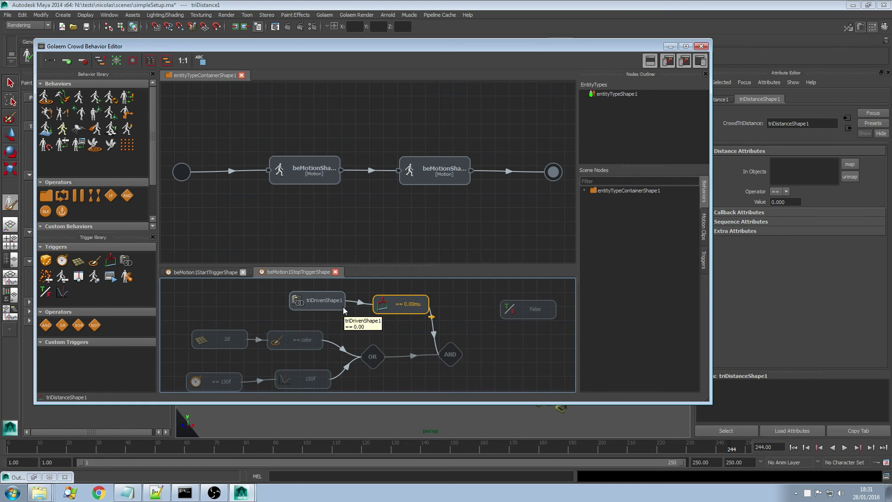
right_click(302, 347)
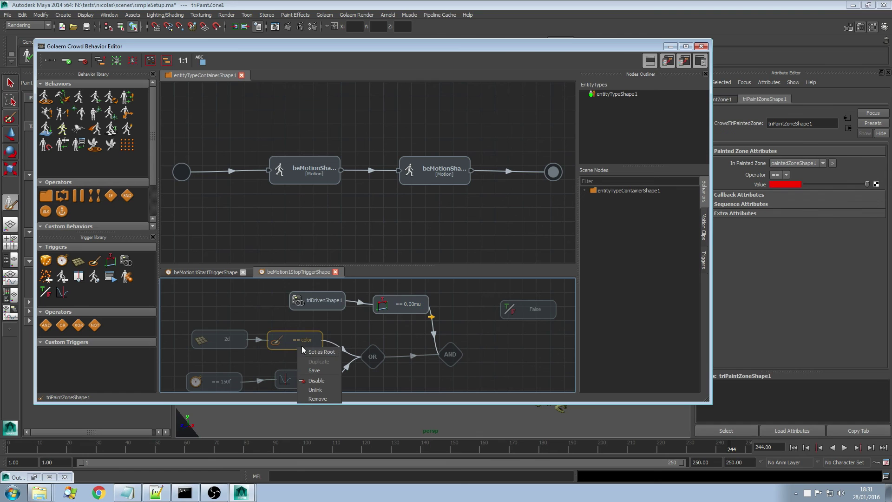
left_click(312, 352)
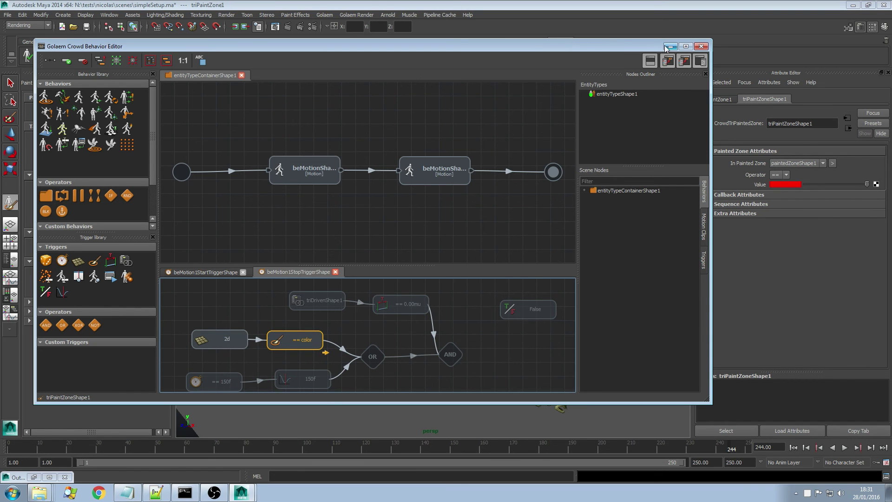
left_click(670, 47)
left_click(794, 447)
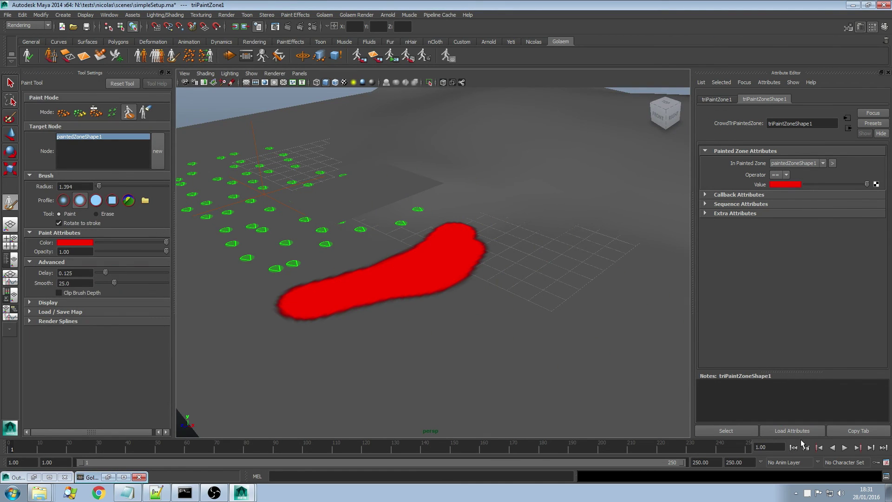
Play the crowd to frame 179 with the color-test root, then reopen the Behavior Editor
left_click(845, 447)
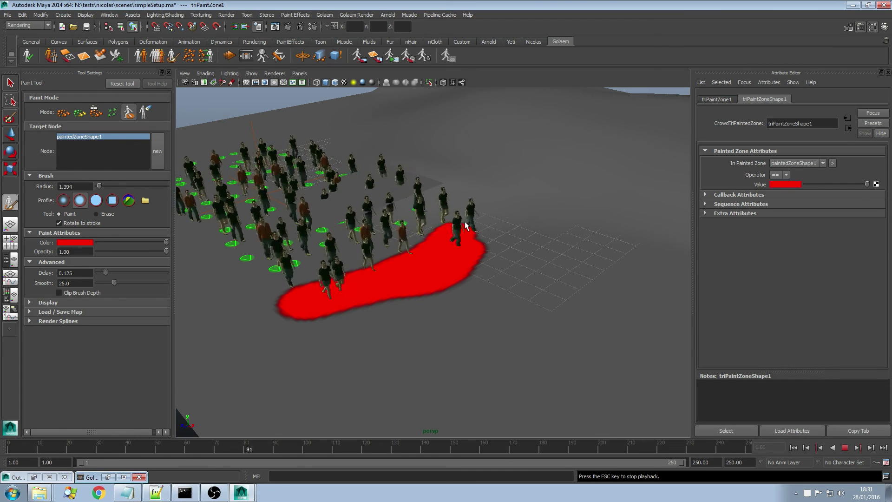
left_click(845, 447)
left_click(247, 56)
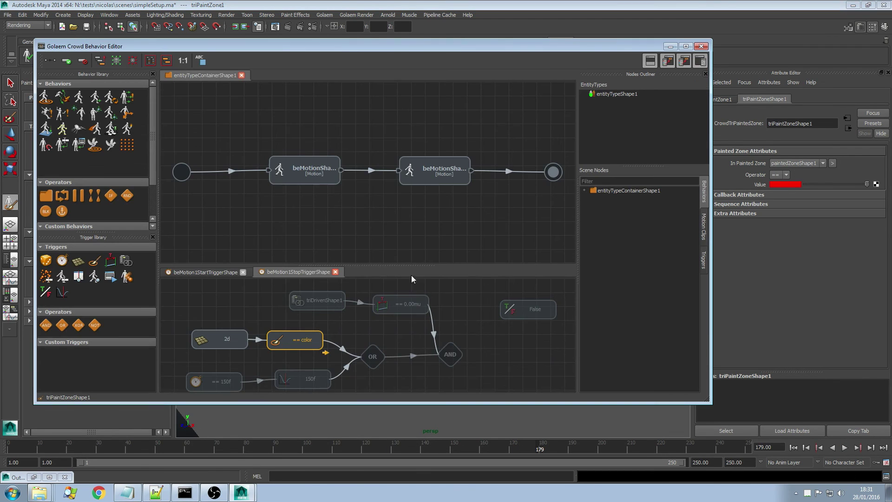